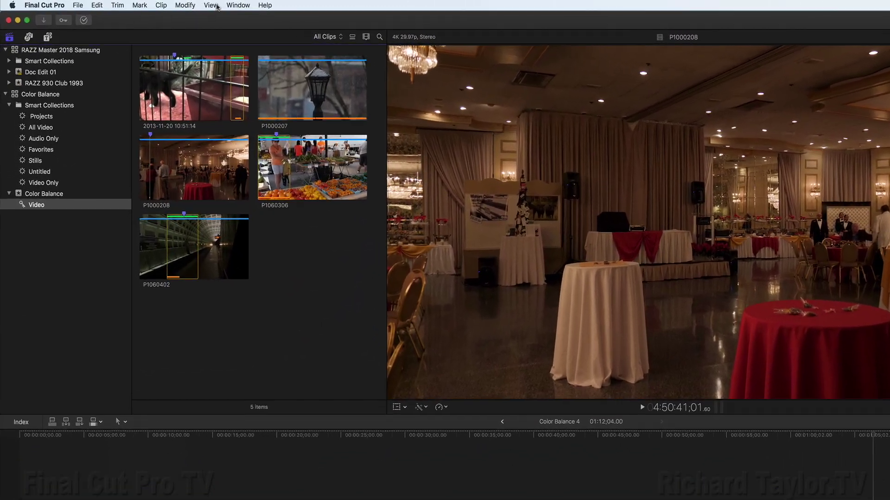
Show the video scopes beside the viewer, keeping RGB Parade as the scope type
click(163, 5)
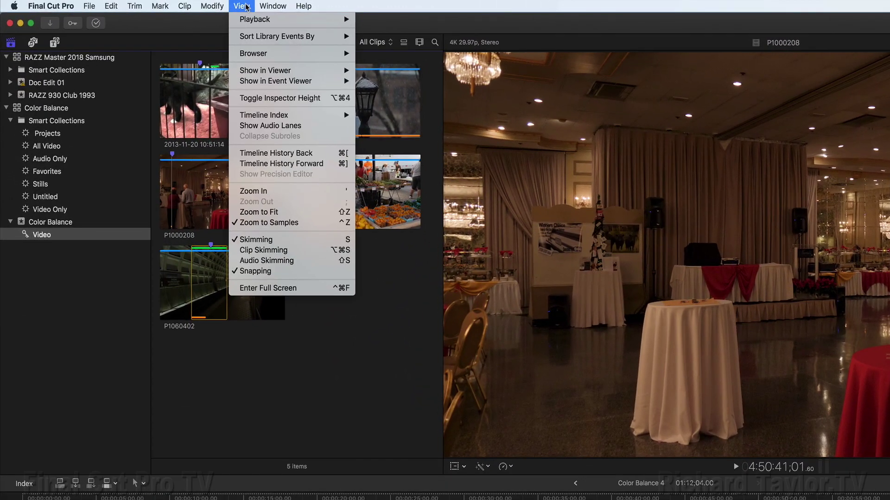
mouse_move(270, 72)
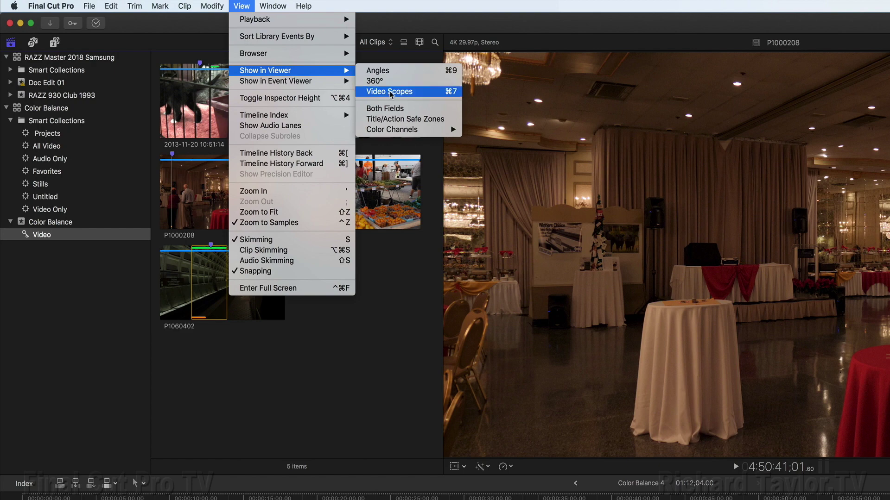
click(437, 94)
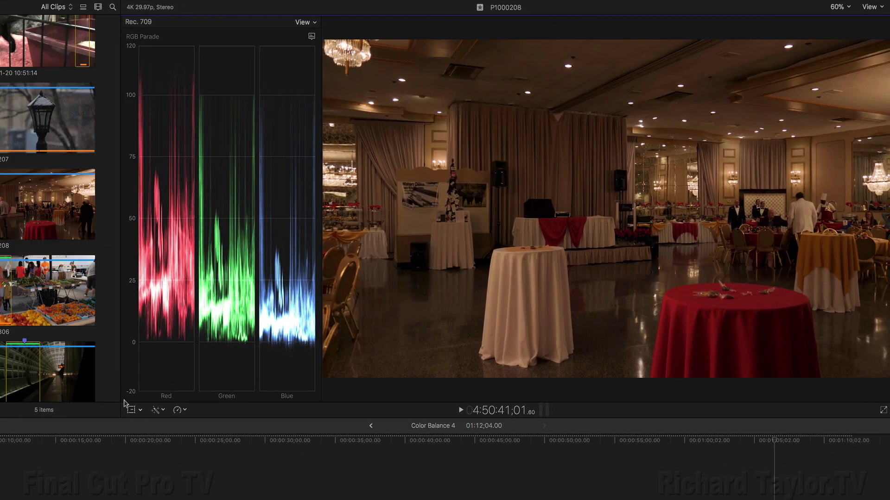
click(312, 36)
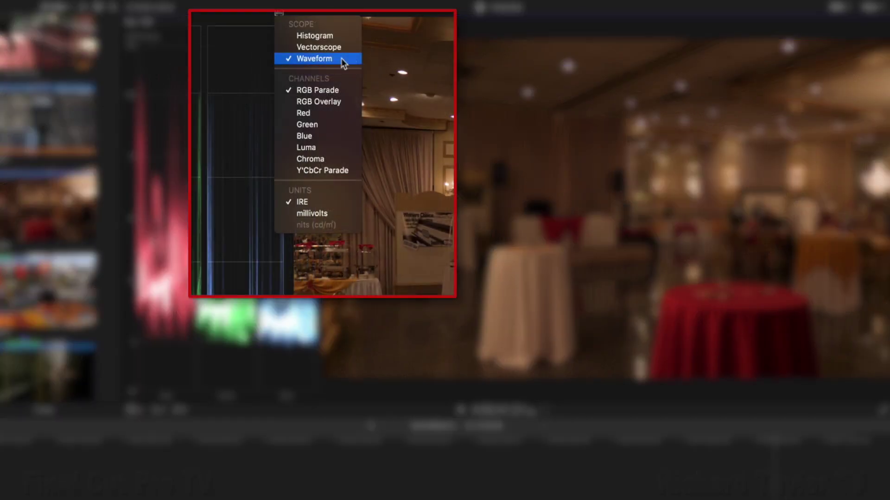
click(361, 92)
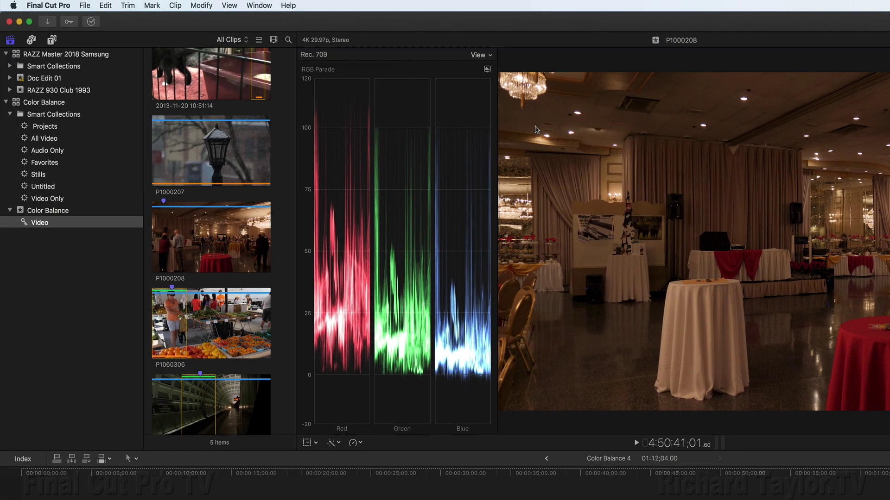
Search Help for 'scop', then dismiss the search results
click(289, 5)
text(scop)
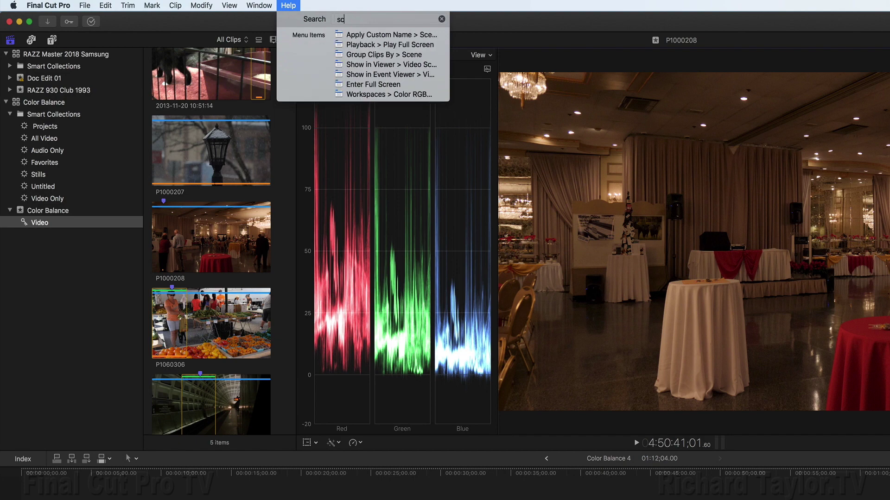
mouse_move(368, 35)
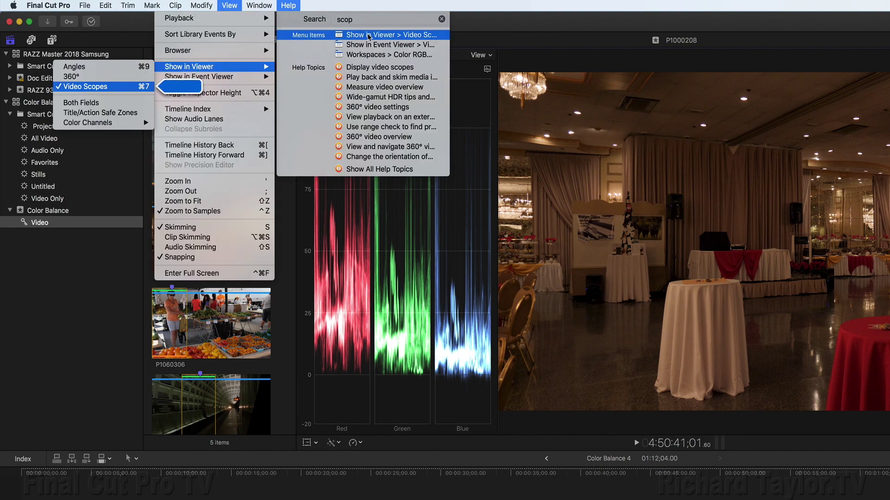
key(Escape)
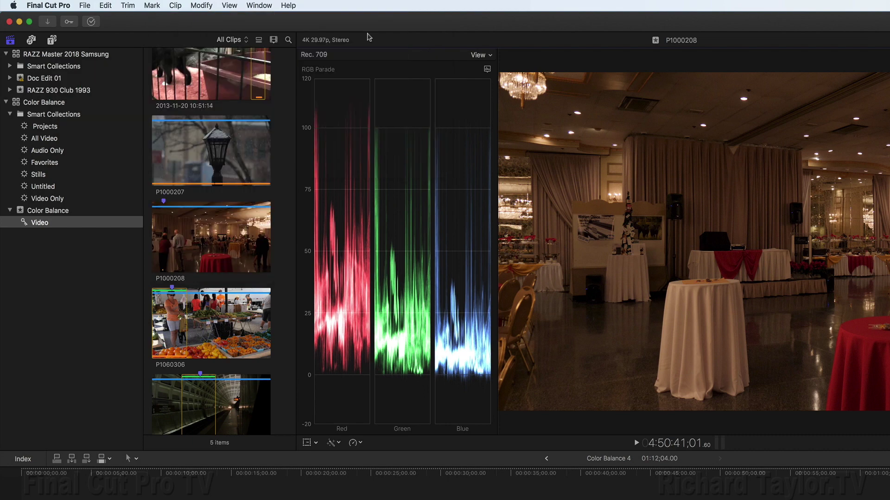
mouse_move(327, 110)
Hide the libraries, narrow the browser, and save the layout as workspace 'Color Balancing'
click(10, 40)
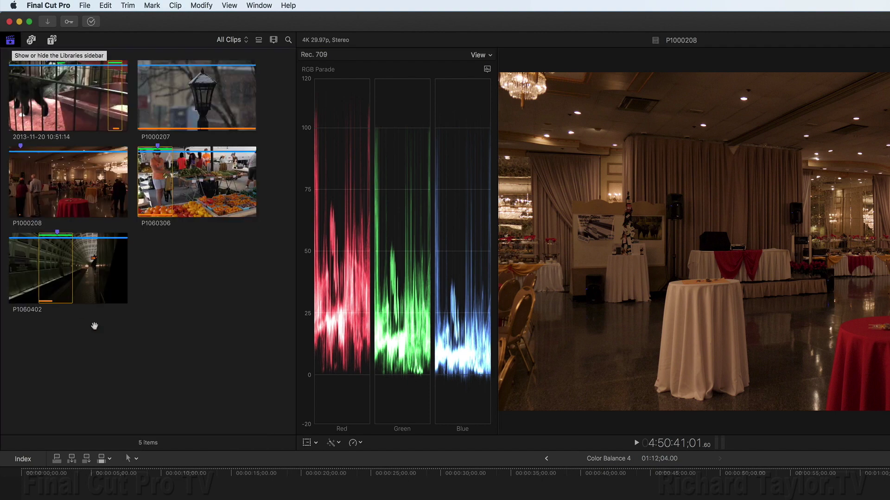
drag(288, 452, 167, 436)
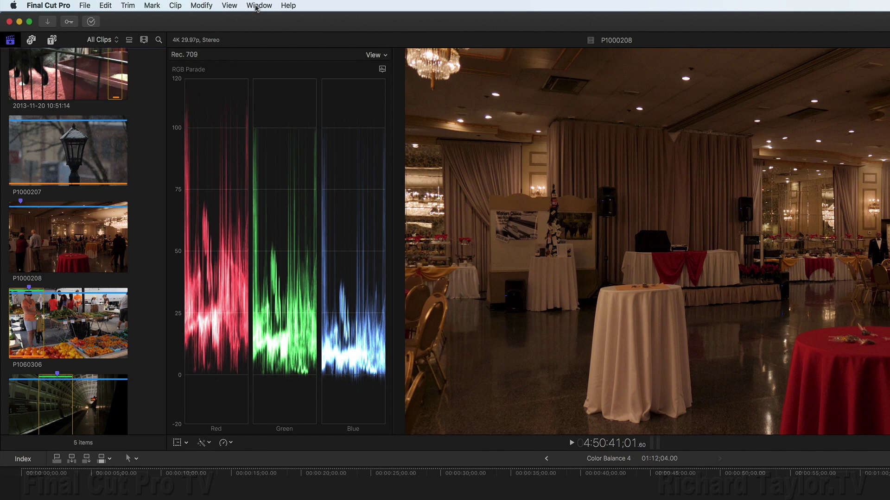
click(256, 6)
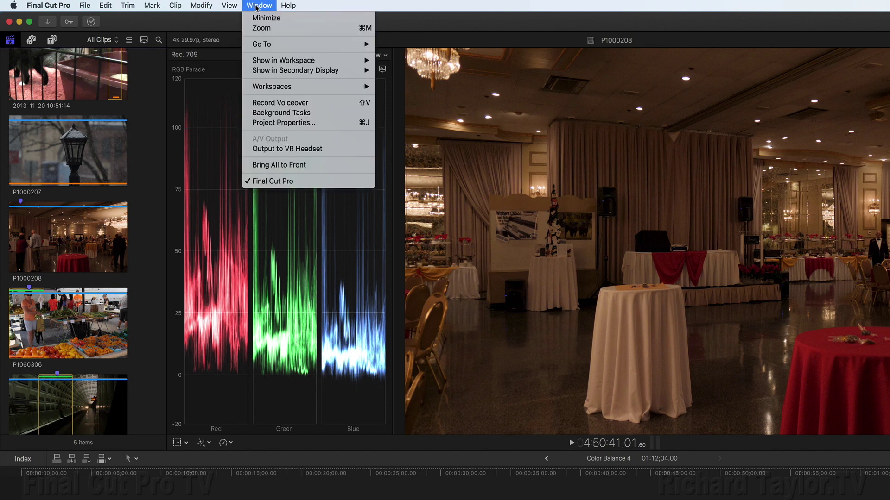
mouse_move(291, 90)
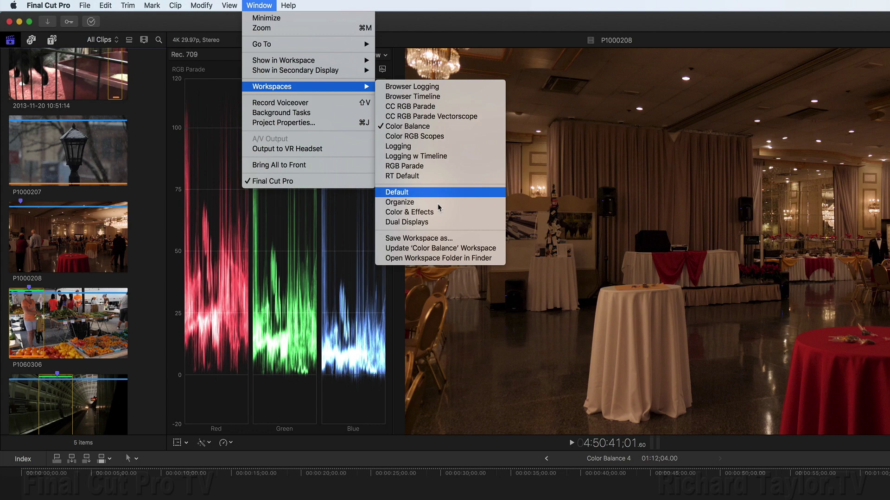
click(440, 239)
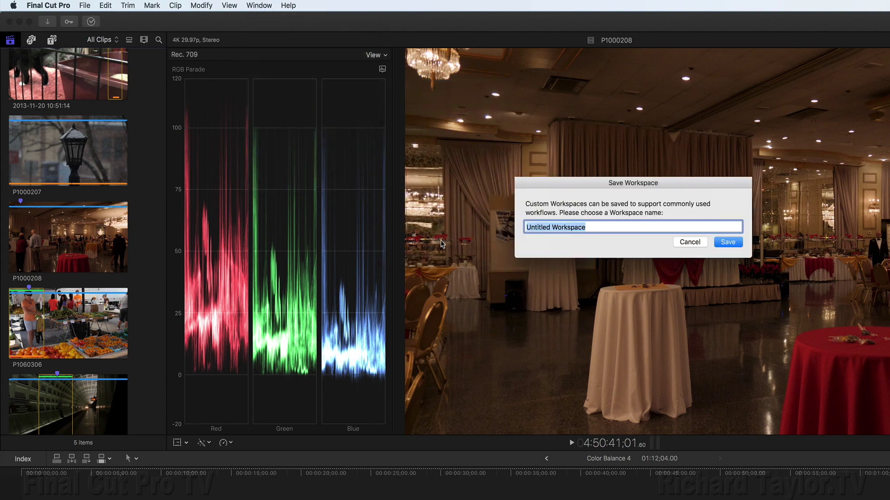
text(Color)
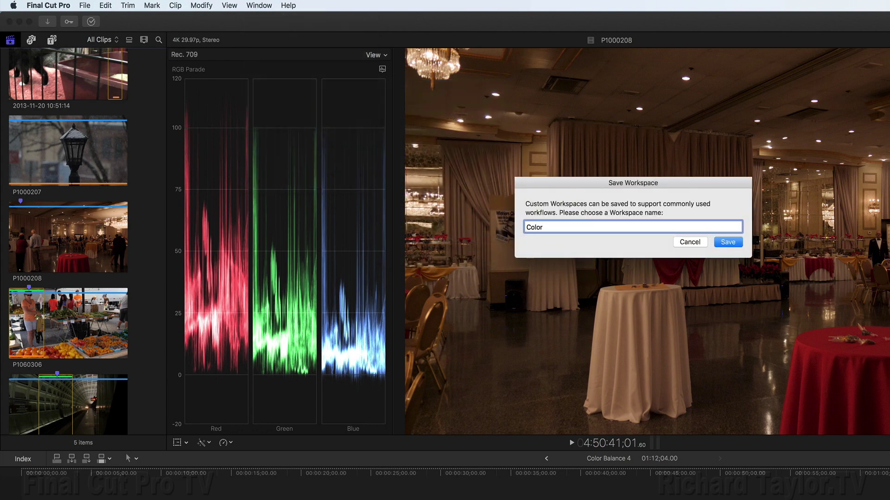
text( Balancing)
click(726, 243)
Switch to the Color Balancing workspace
click(259, 5)
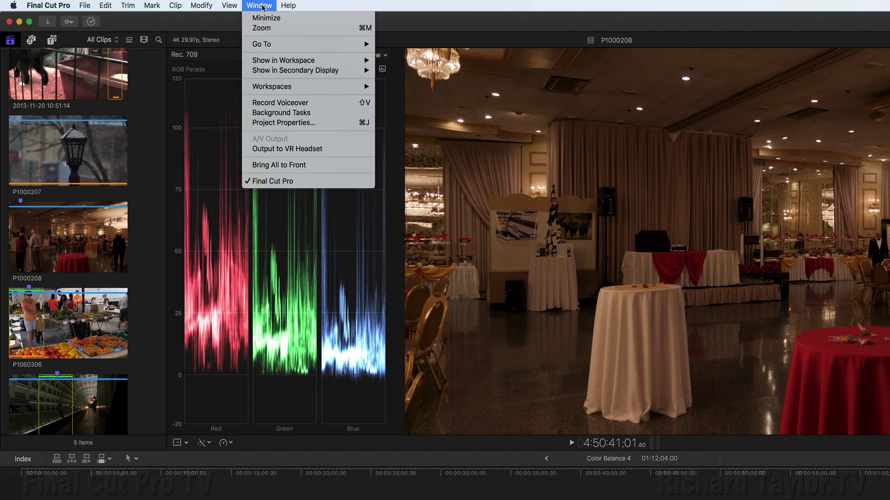
mouse_move(294, 88)
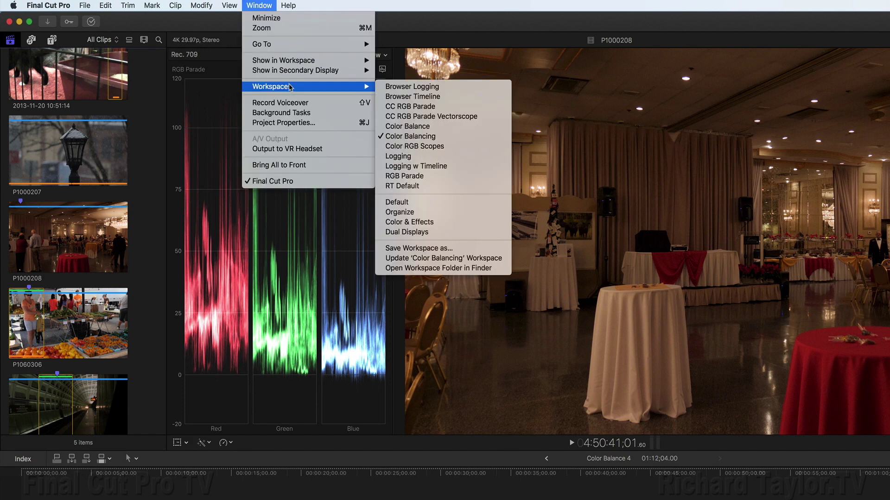
click(439, 137)
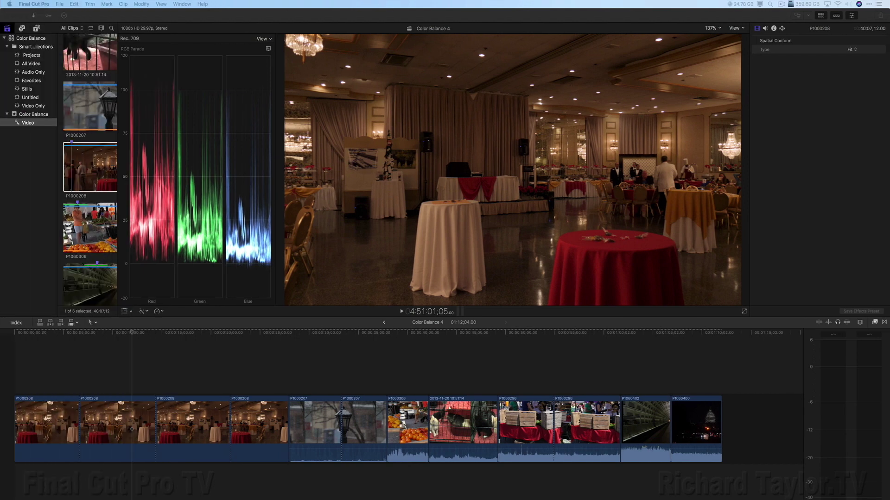
Apply Balance Color to the second P1000208 clip with its method set to White Balance
click(133, 337)
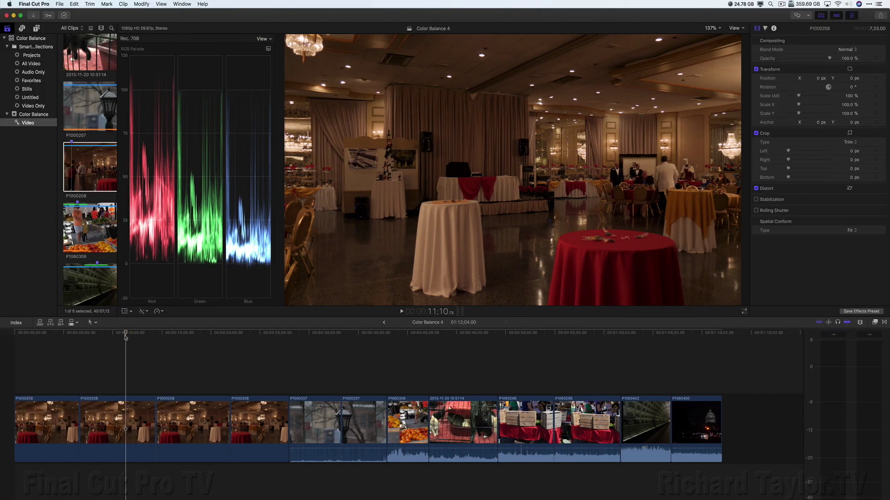
click(123, 399)
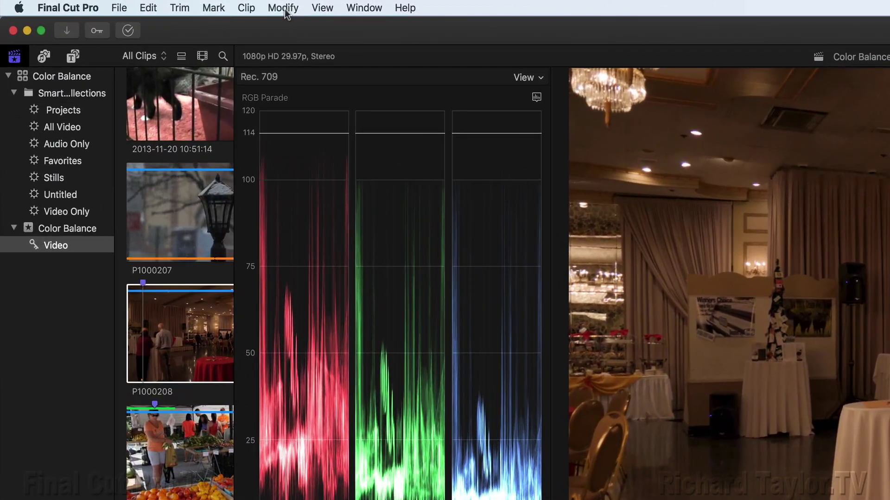
click(258, 7)
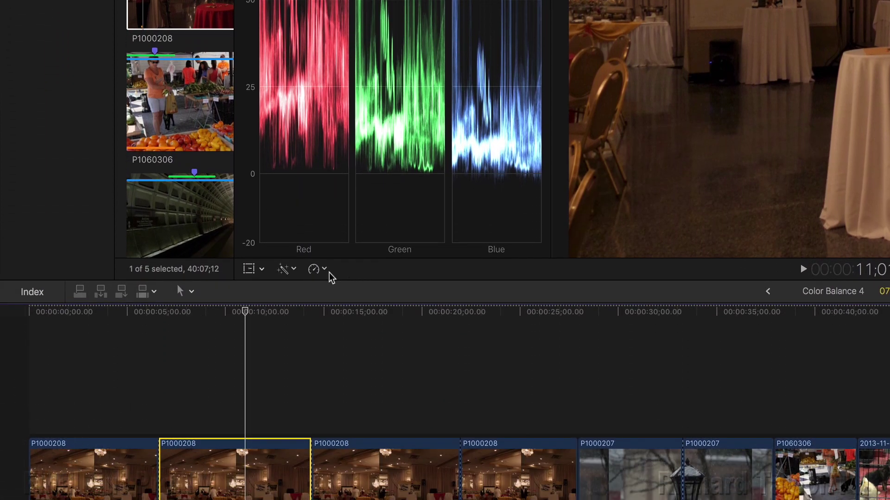
click(294, 270)
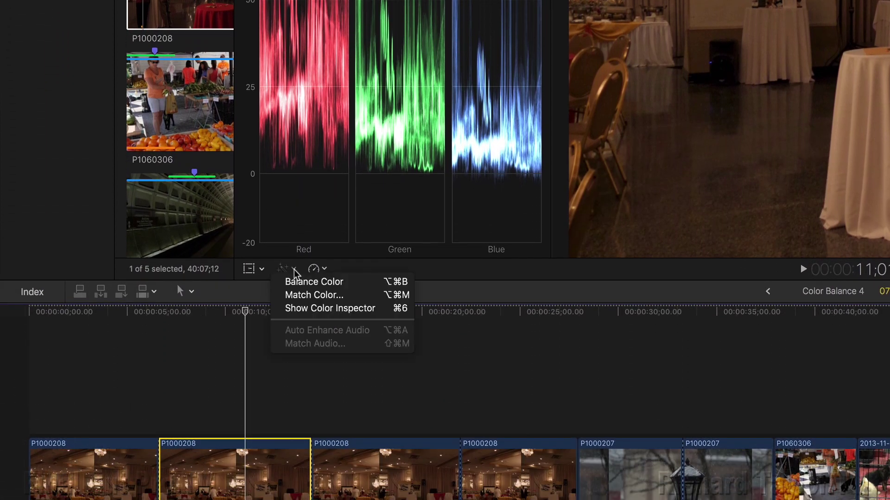
click(366, 286)
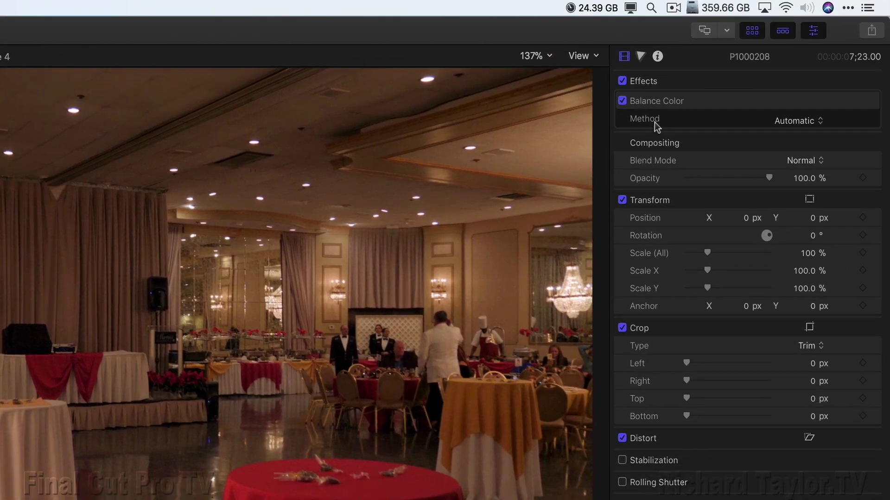
click(801, 122)
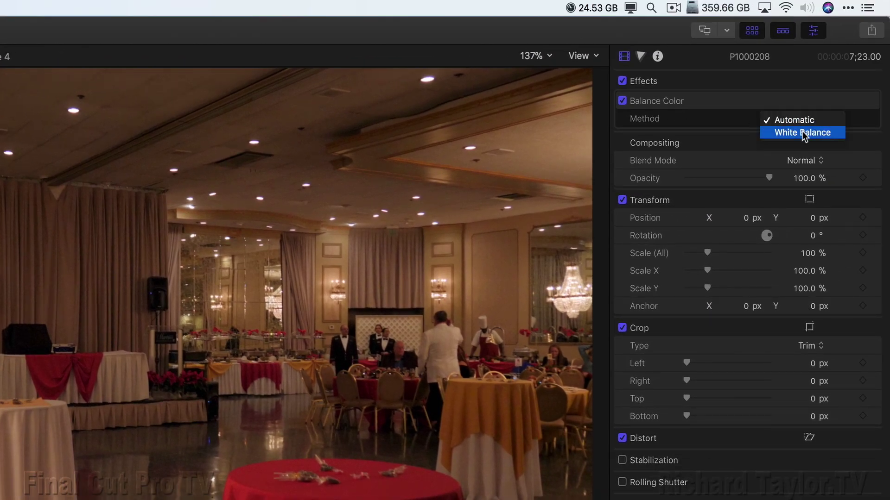
click(802, 131)
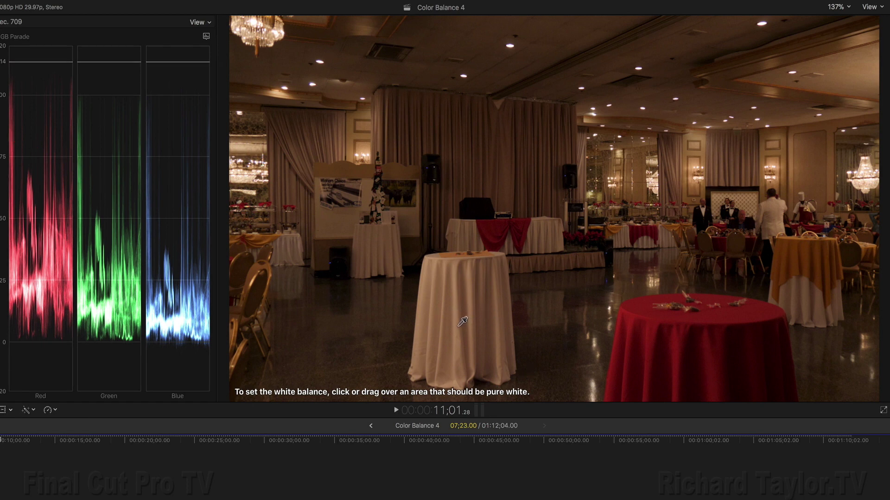
Sample the white tablecloth in the viewer as the white reference, refining it once
click(462, 322)
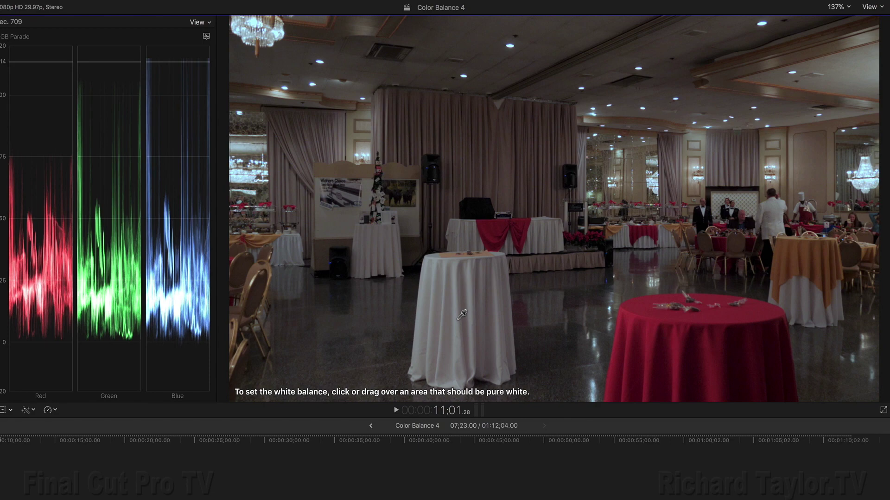
click(462, 315)
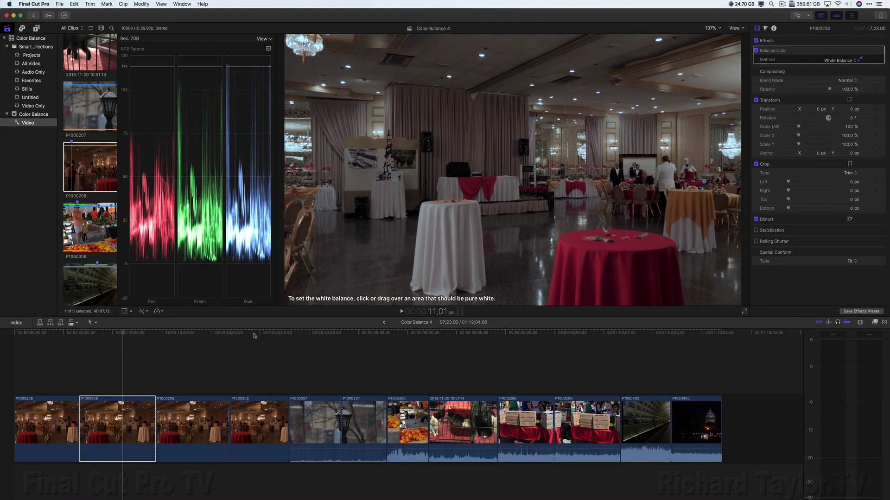
Copy the corrected P1000208 clip and paste only its Balance effect onto the other two P1000208 clips
click(124, 405)
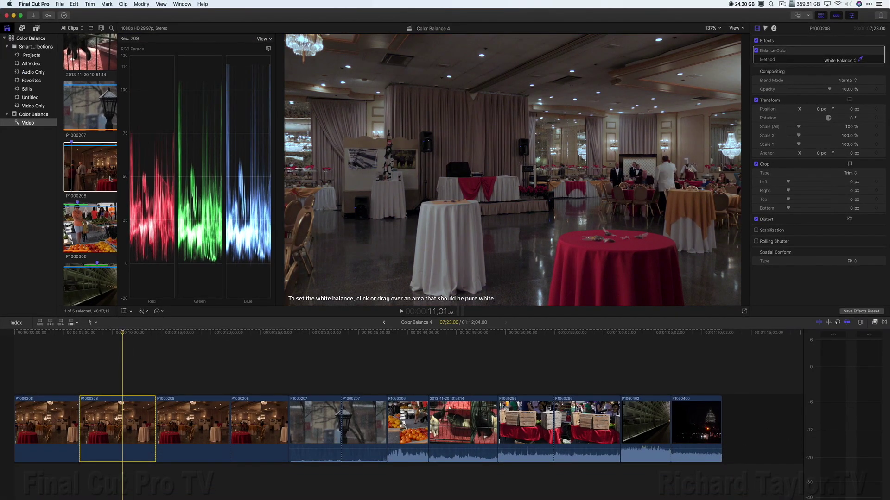
click(75, 4)
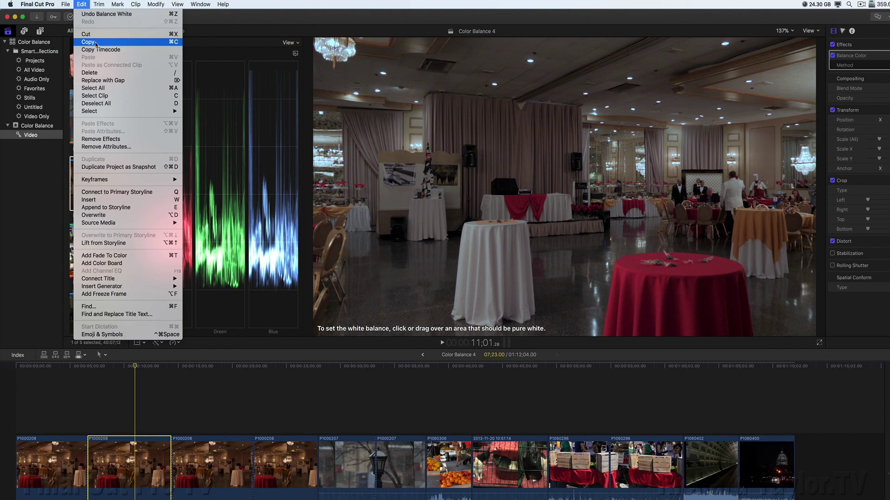
click(89, 41)
drag(200, 397, 274, 438)
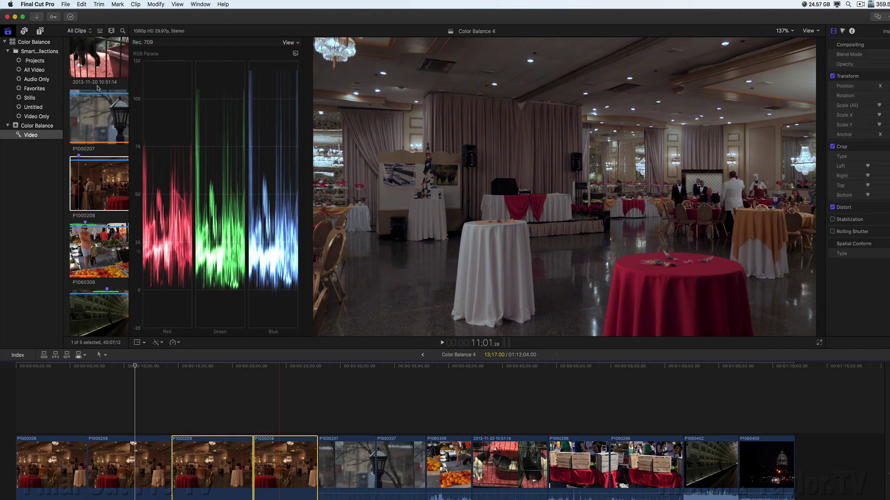
click(82, 5)
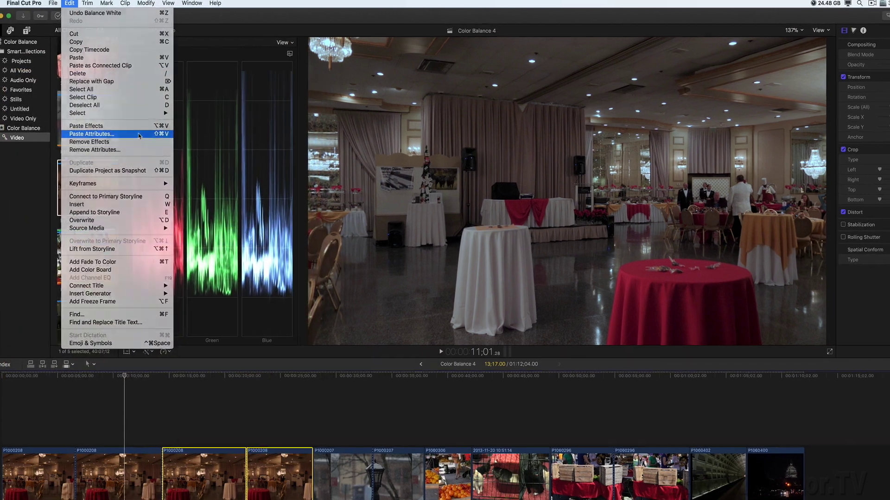
click(150, 133)
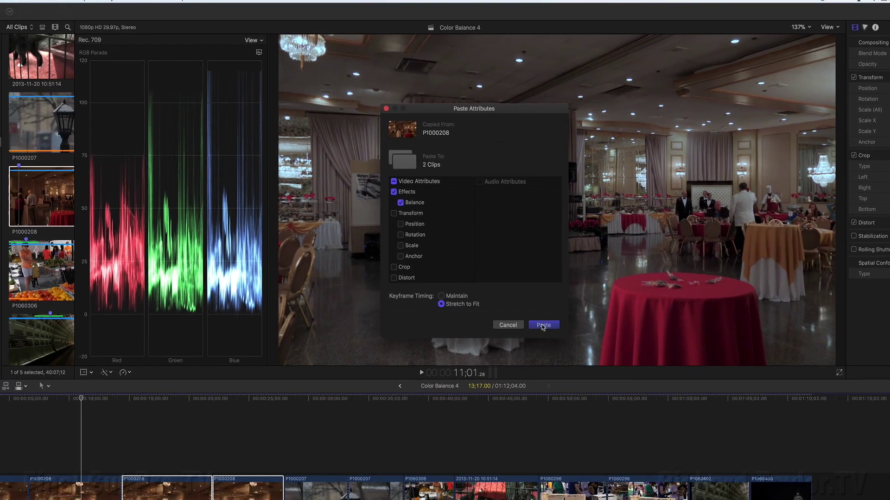
click(543, 325)
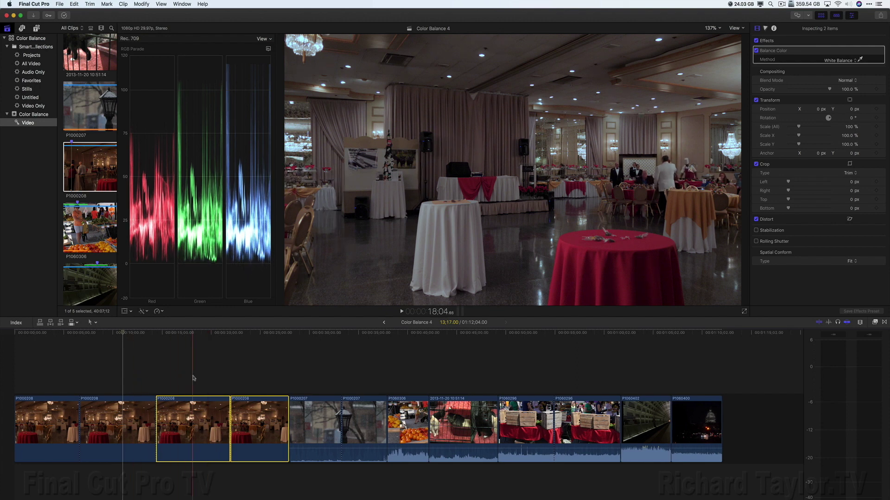
key(c)
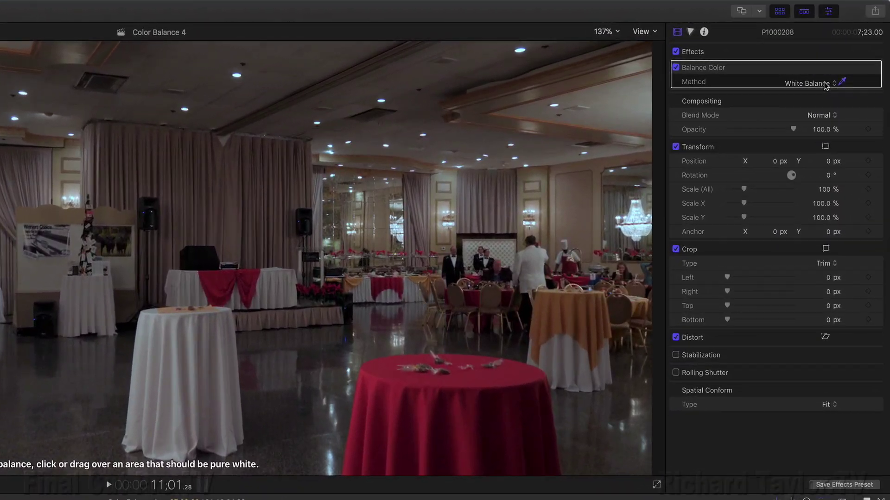
Set the Balance Color method to White Balance and sample the white board and tablecloths
click(825, 85)
click(824, 73)
click(824, 85)
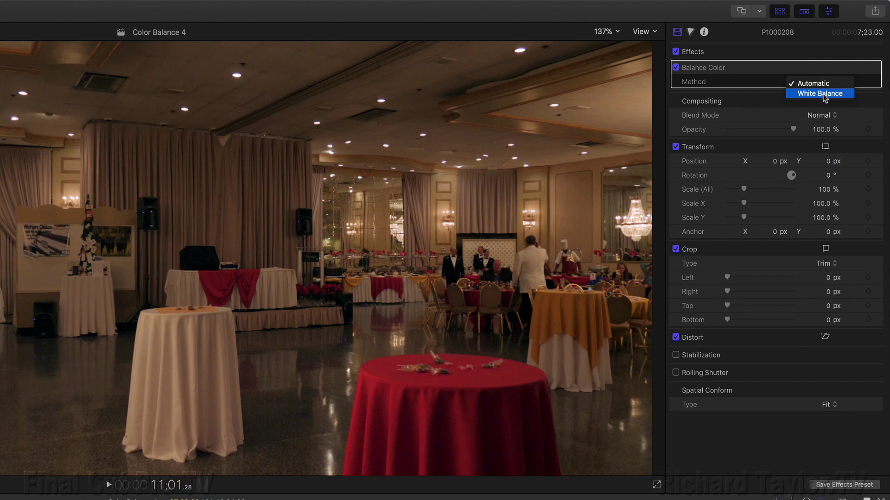
click(823, 93)
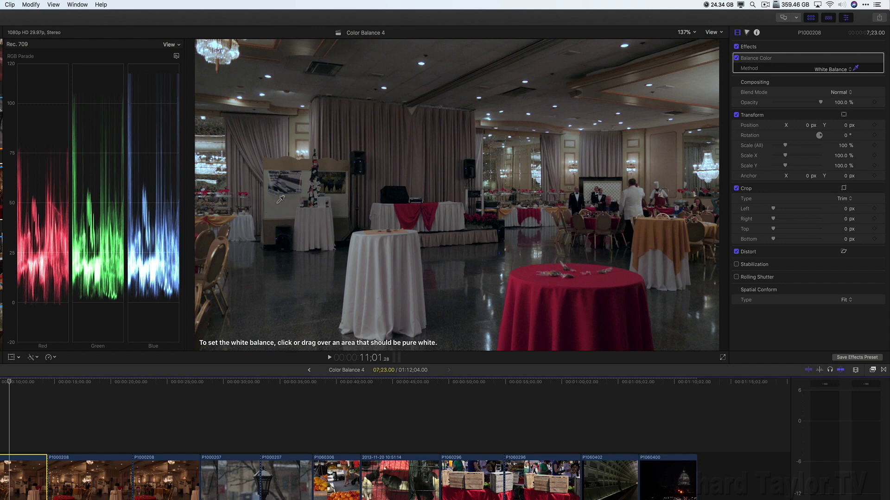
click(275, 199)
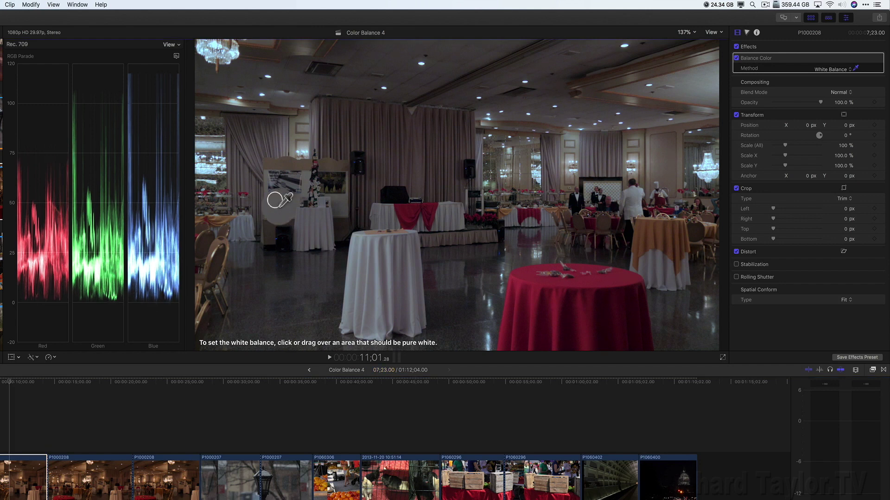
click(299, 144)
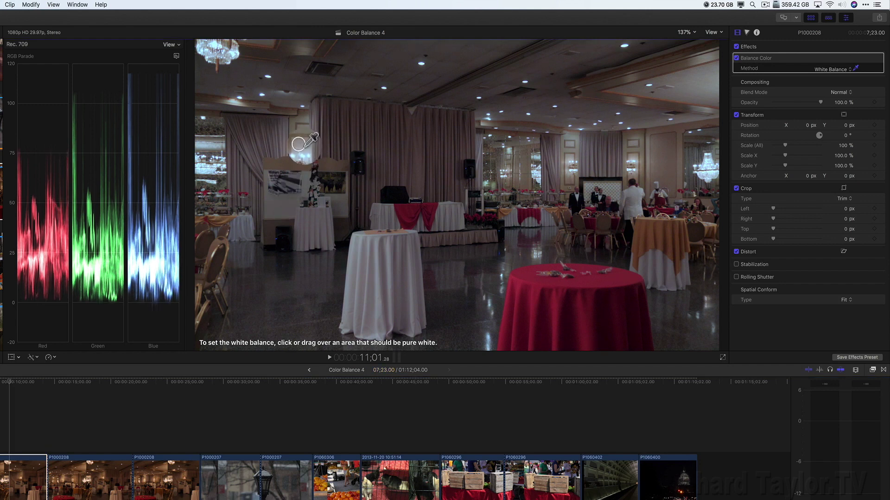
click(447, 217)
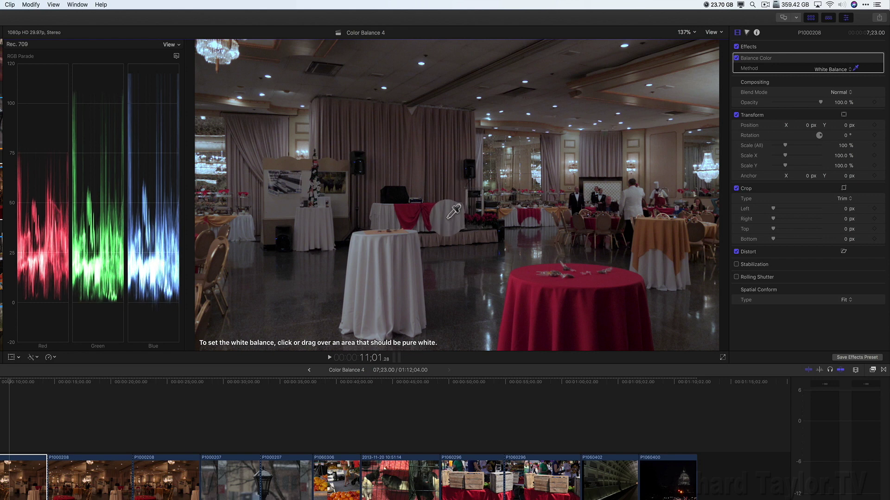
click(513, 214)
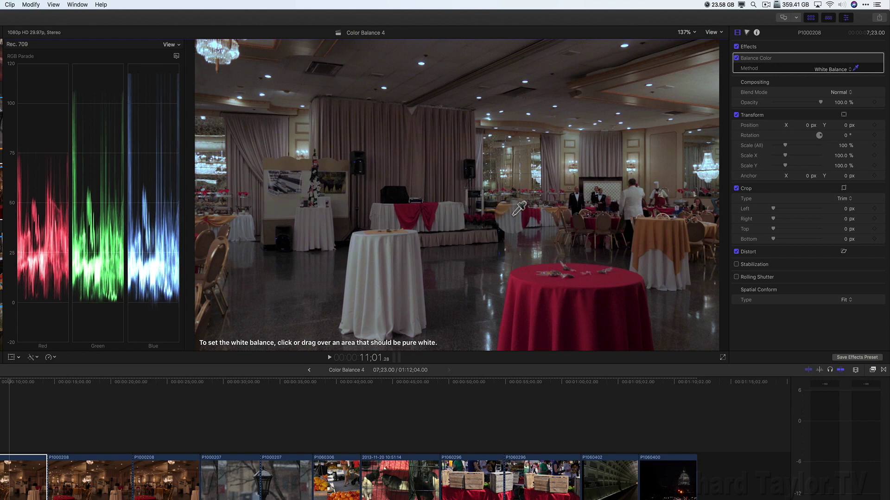
click(662, 263)
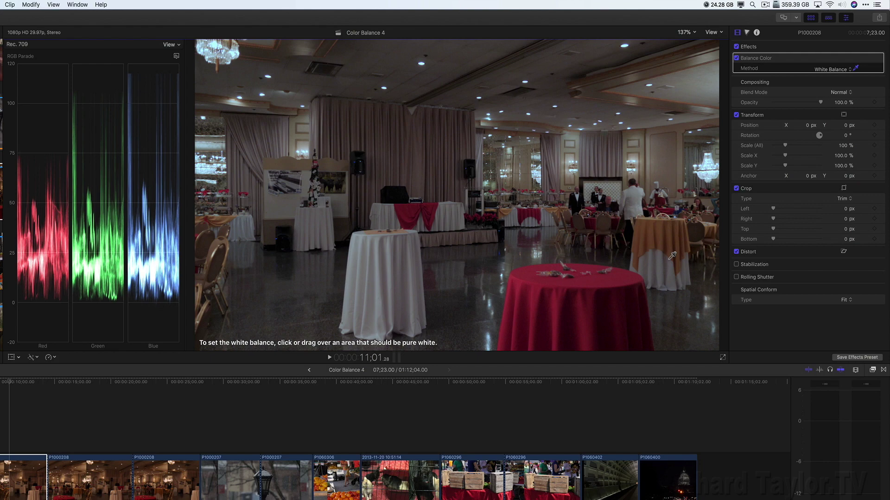
Toggle Balance Color off, on and off again to compare the correction
click(737, 58)
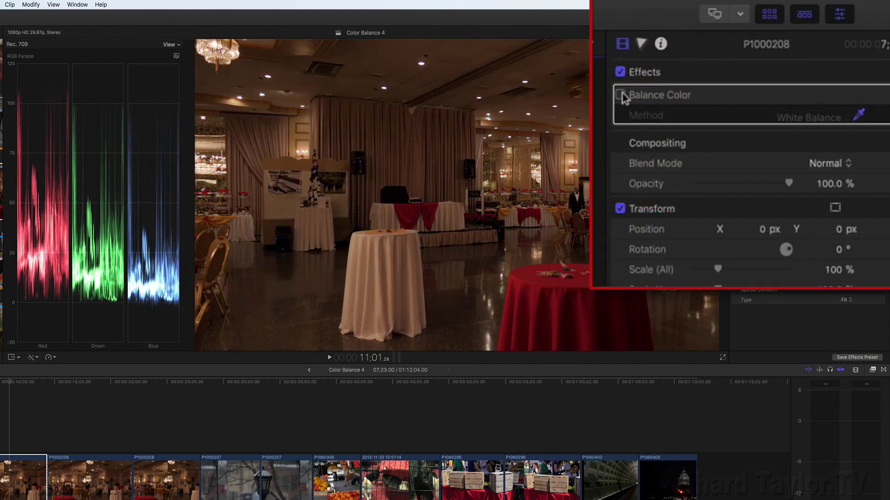
click(621, 95)
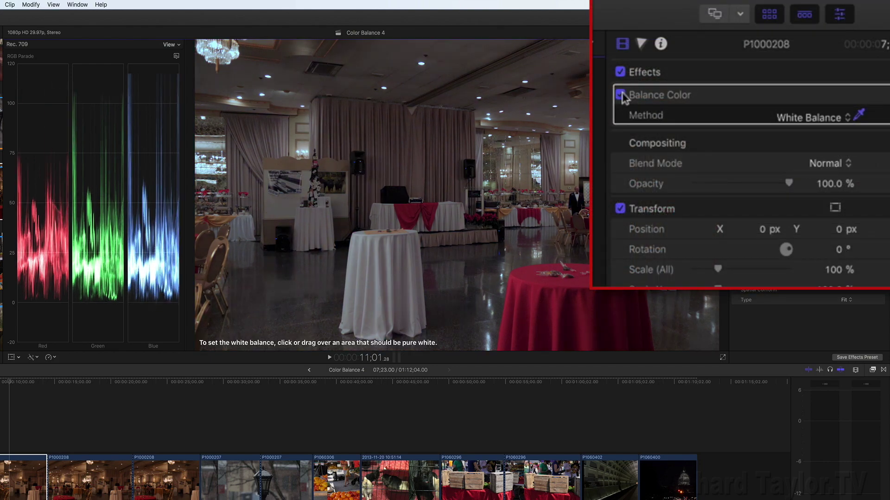
click(621, 95)
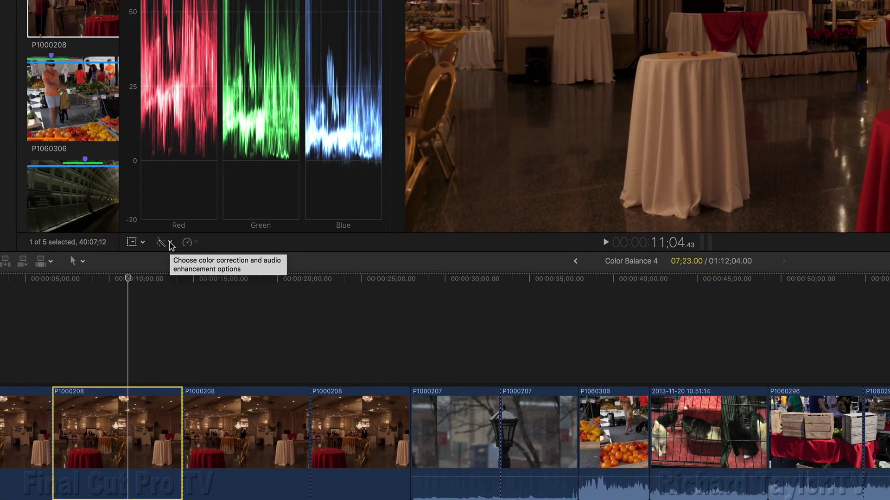
Reapply Balance Color to the banquet clip from the Enhancements pop-up
click(170, 242)
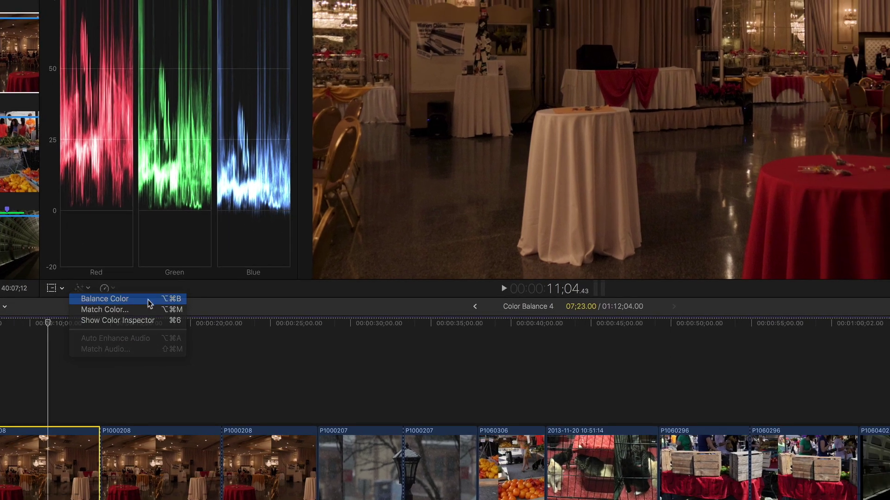
click(241, 253)
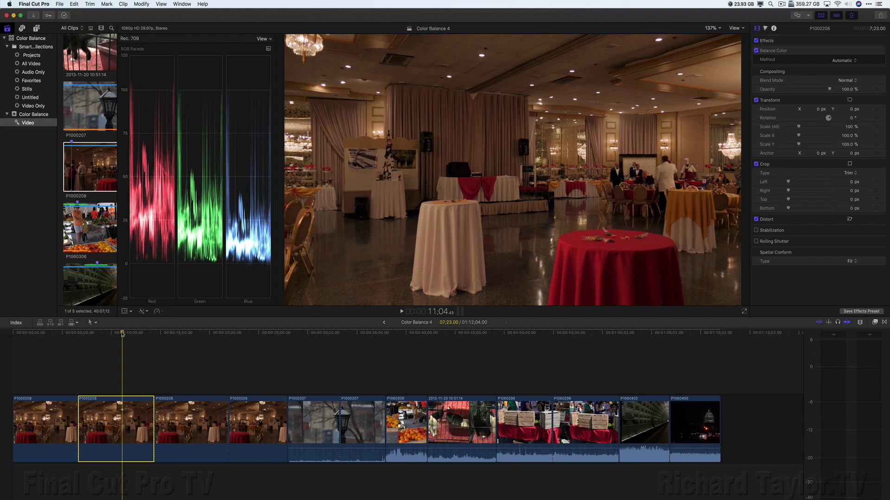
click(134, 370)
click(133, 334)
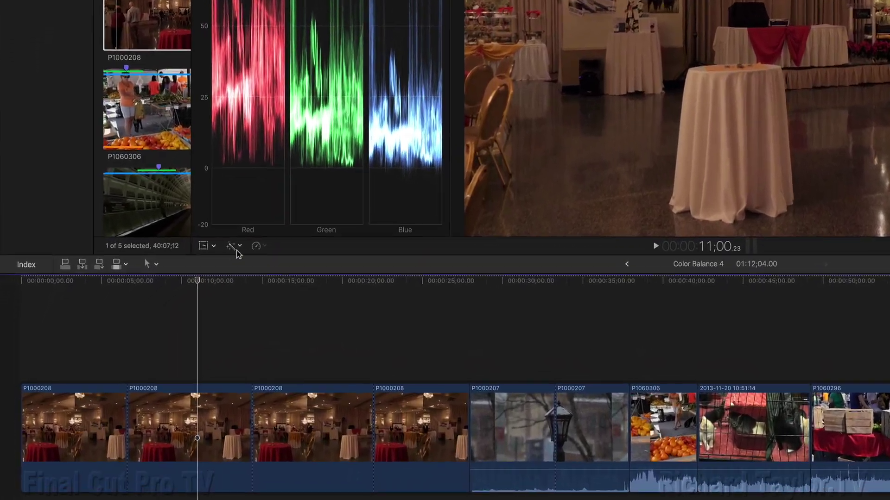
click(147, 312)
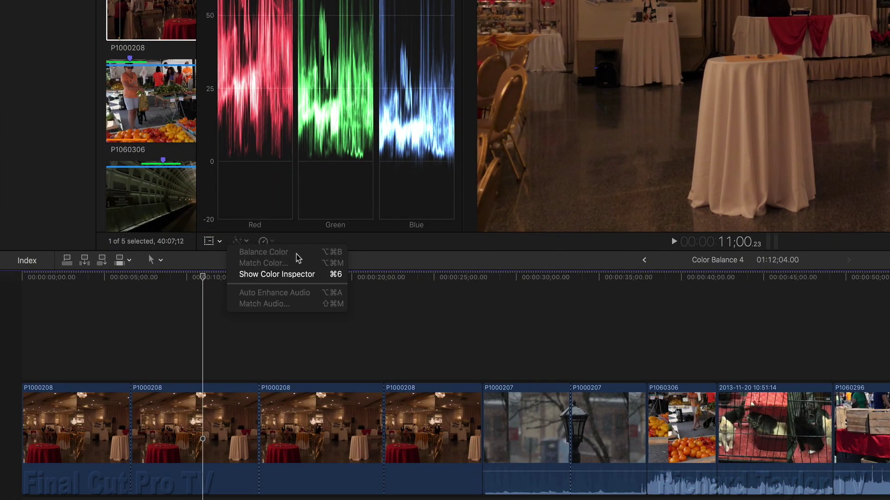
click(364, 318)
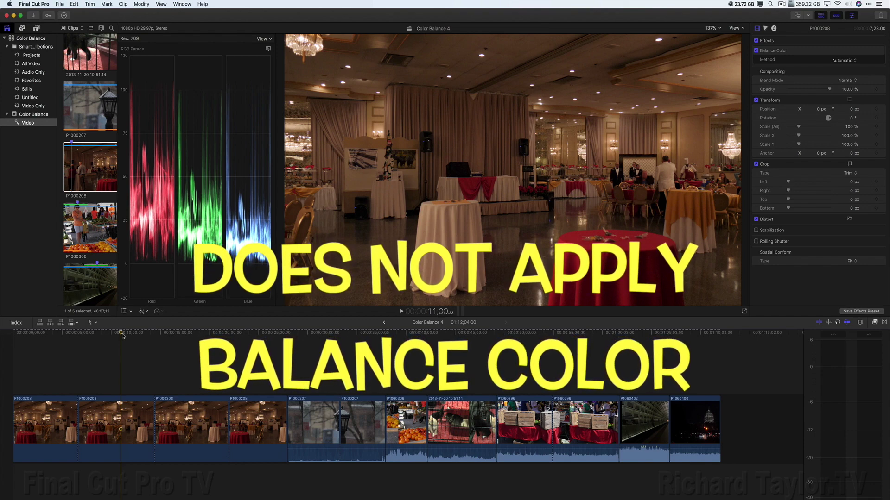
Analyze clip P1000207 for balance color via Analyze and Fix, then open Media Import
click(88, 103)
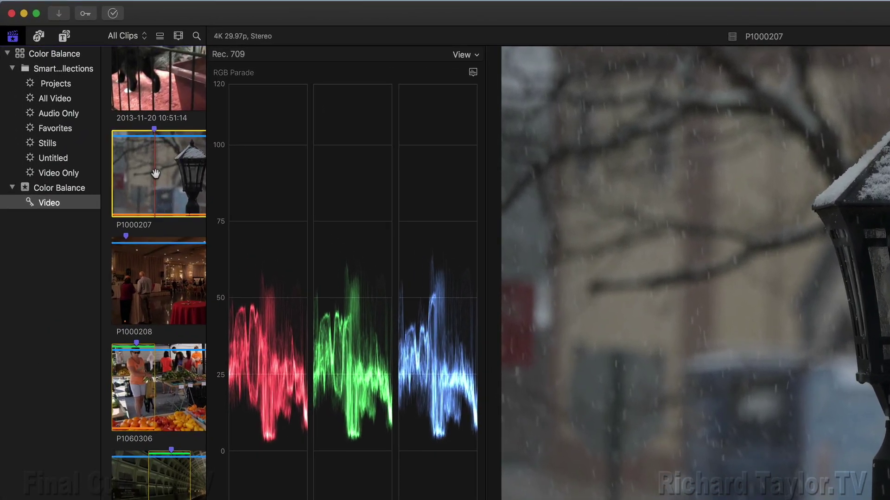
right_click(88, 105)
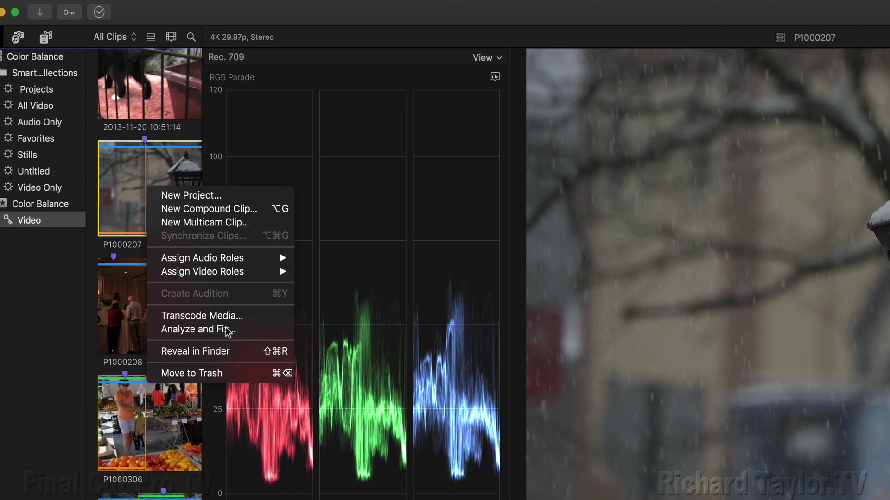
click(258, 342)
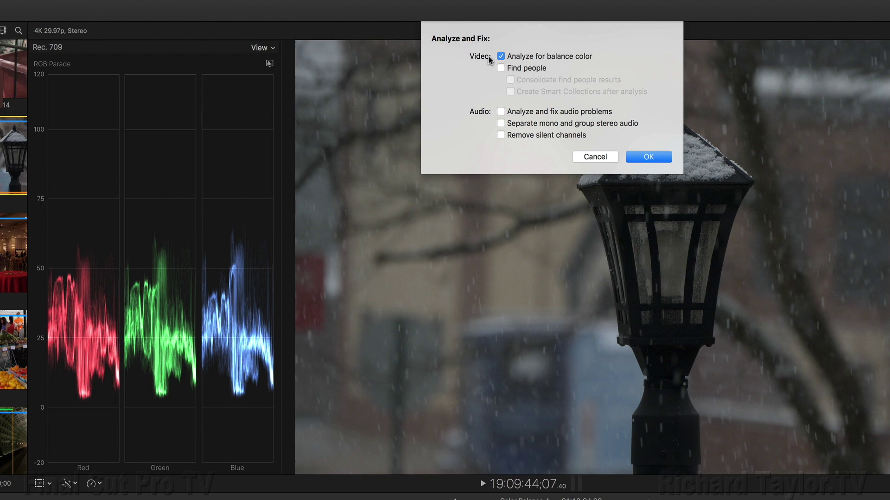
click(649, 157)
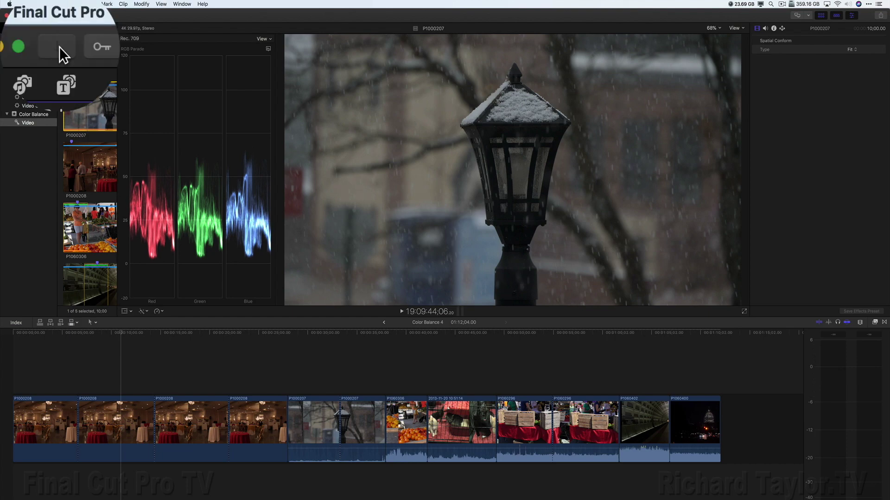
click(59, 46)
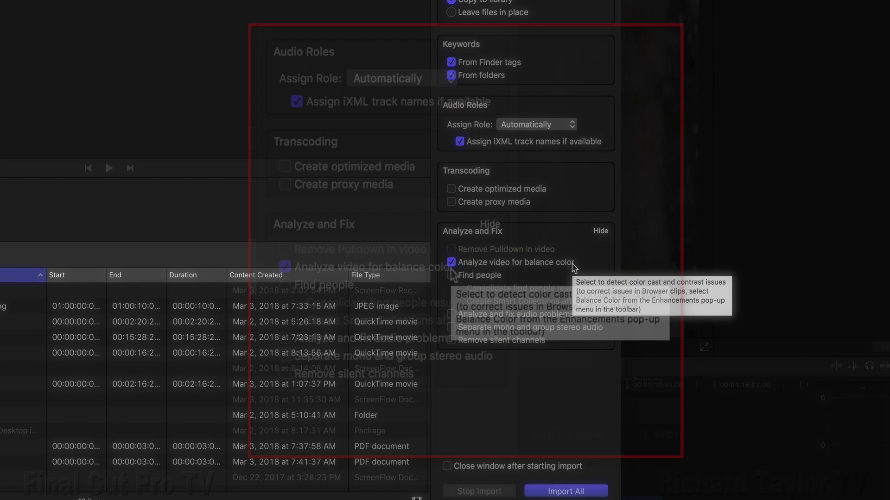
Turn off balance-color analysis for import, check the Import preferences, and close them
click(573, 264)
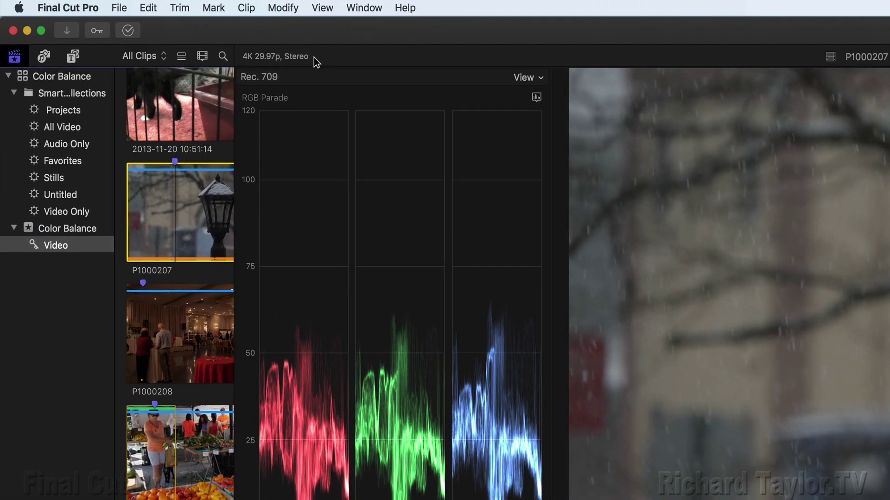
click(86, 8)
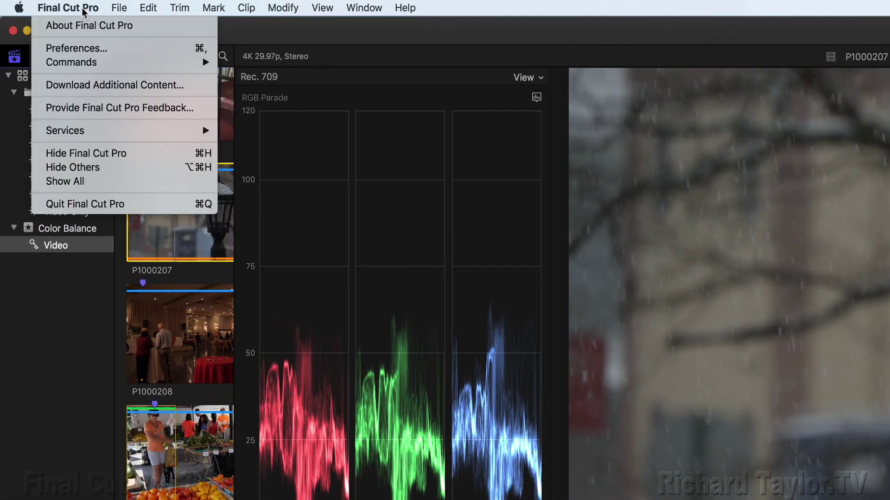
click(94, 47)
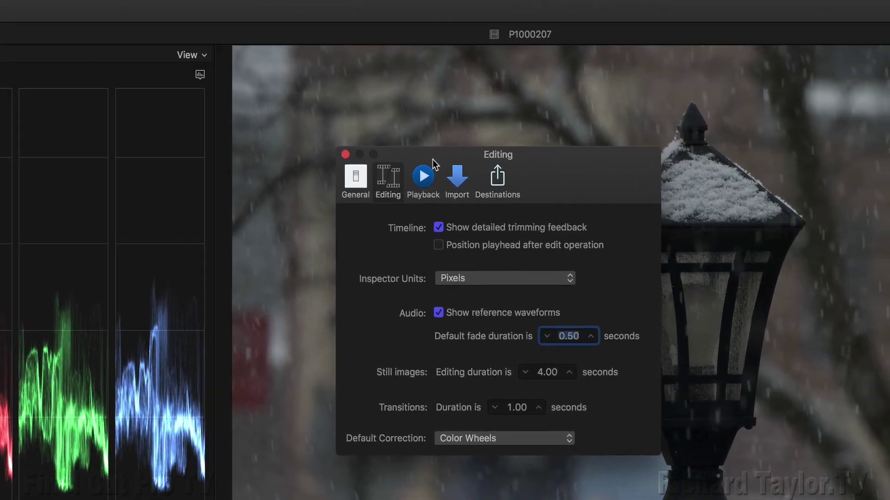
click(432, 178)
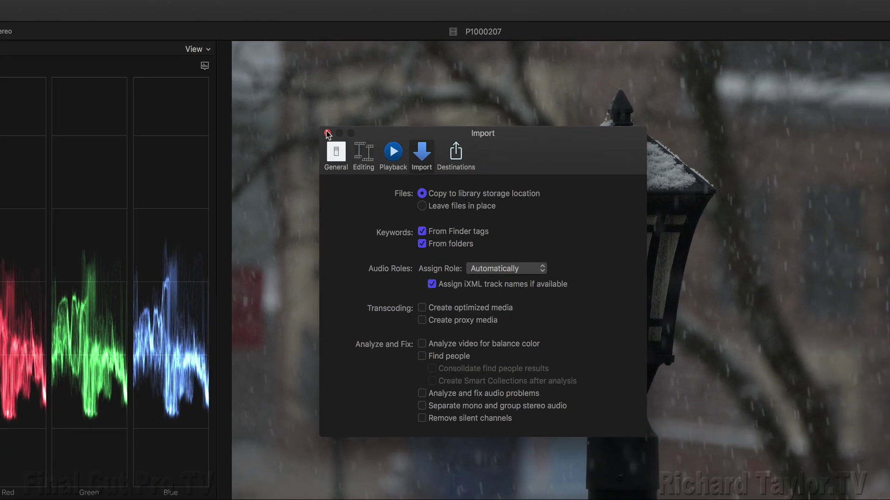
click(327, 134)
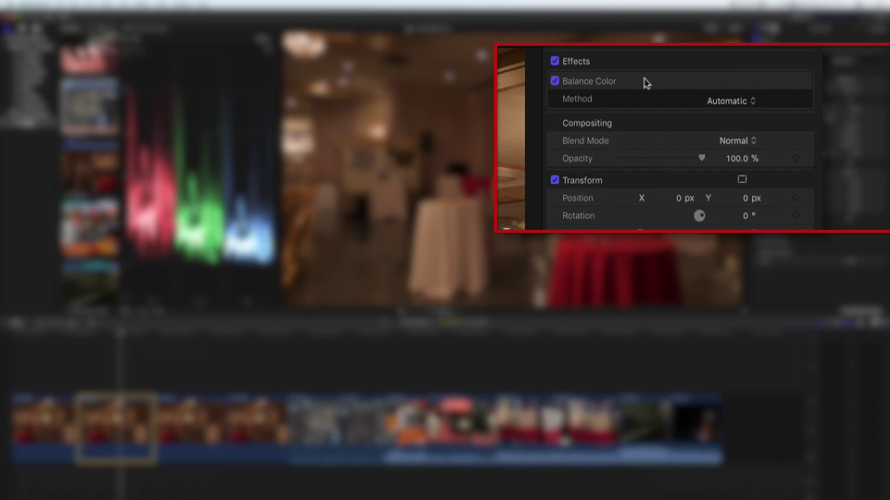
Delete the clip's Balance Color effect and reapply it from the clip's middle frame
click(846, 53)
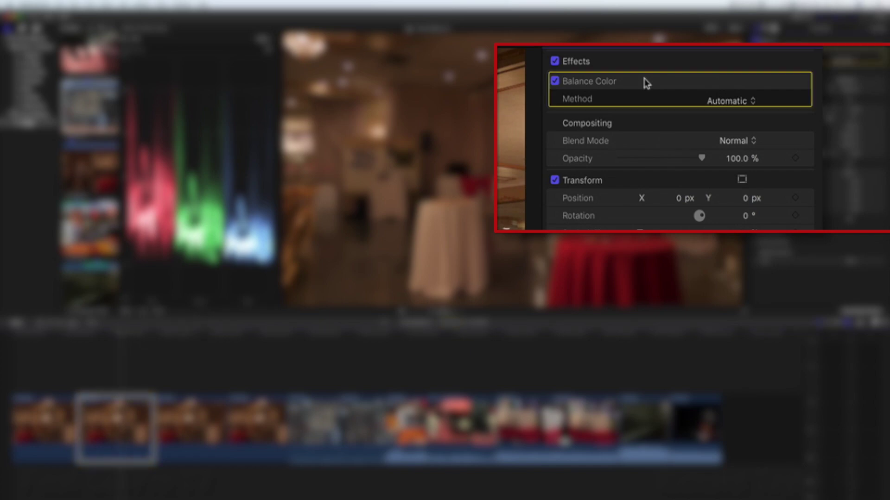
key(Delete)
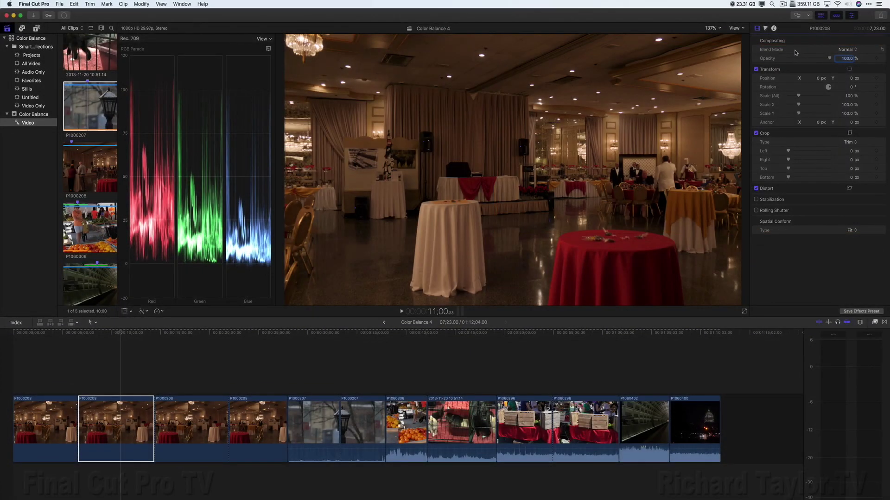
click(99, 334)
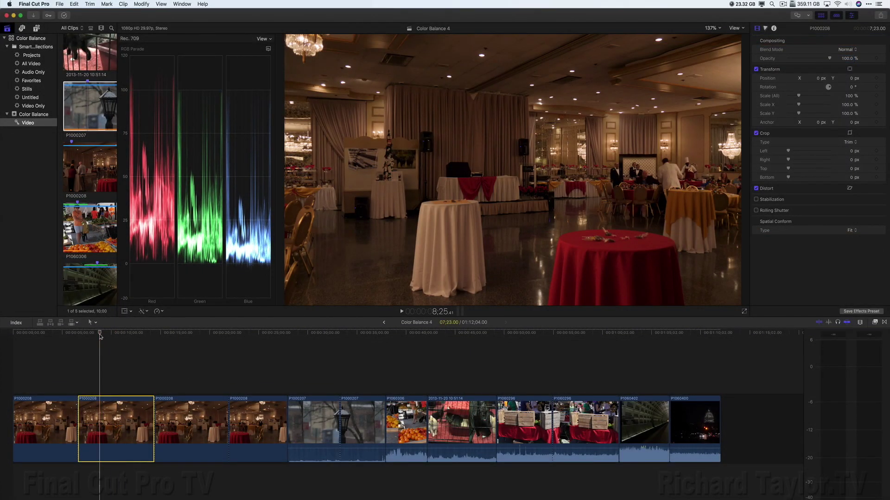
click(143, 312)
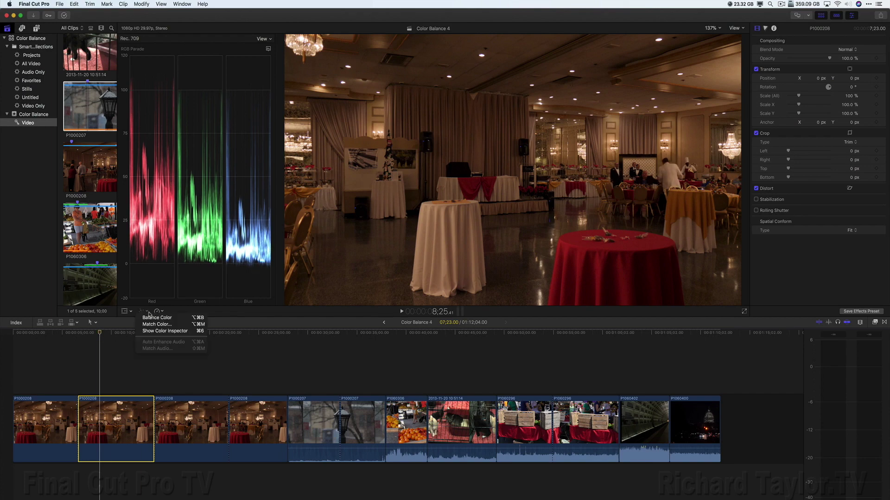
click(151, 317)
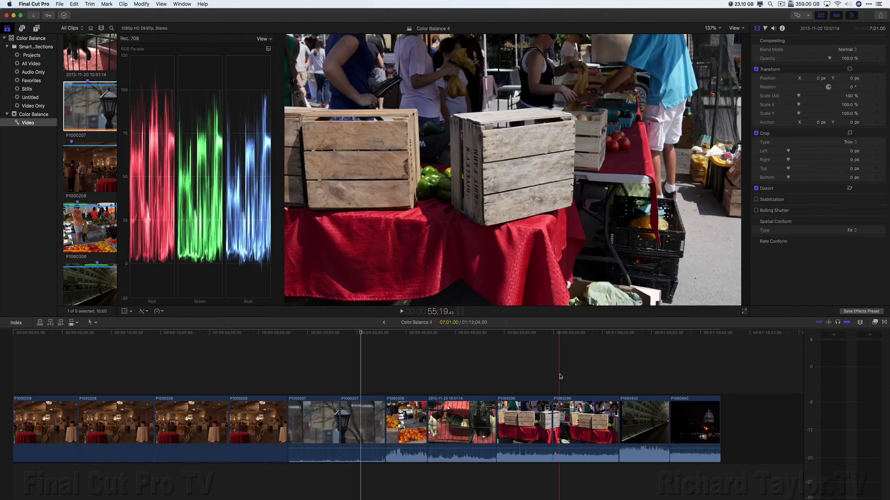
click(560, 376)
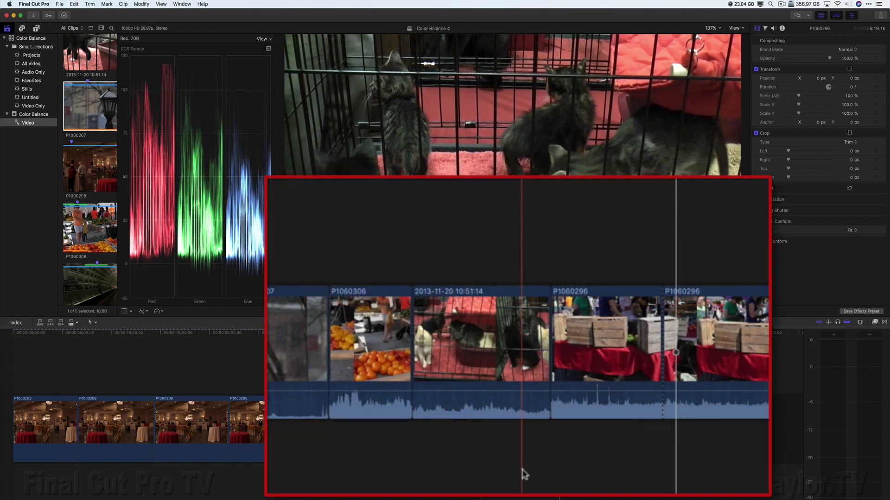
click(512, 403)
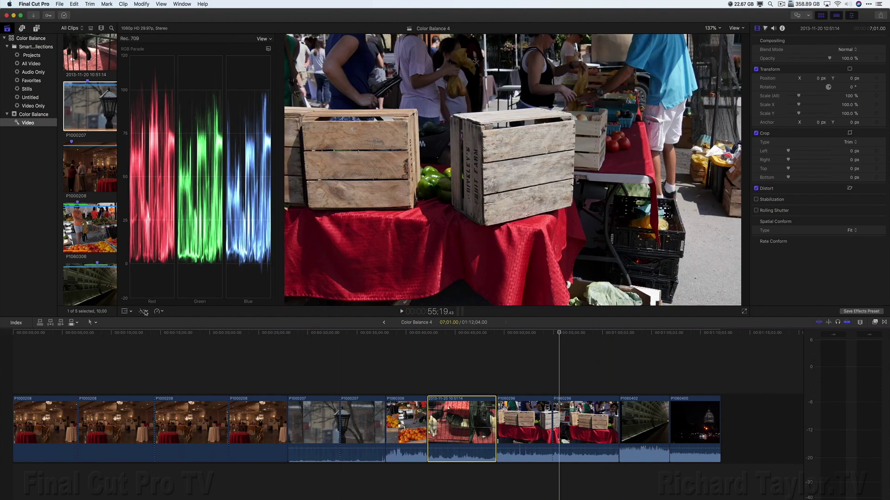
click(142, 311)
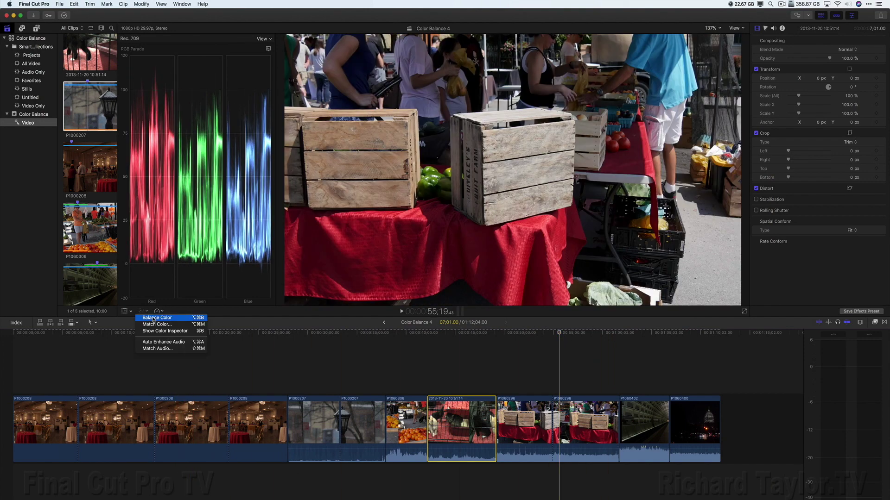
click(153, 318)
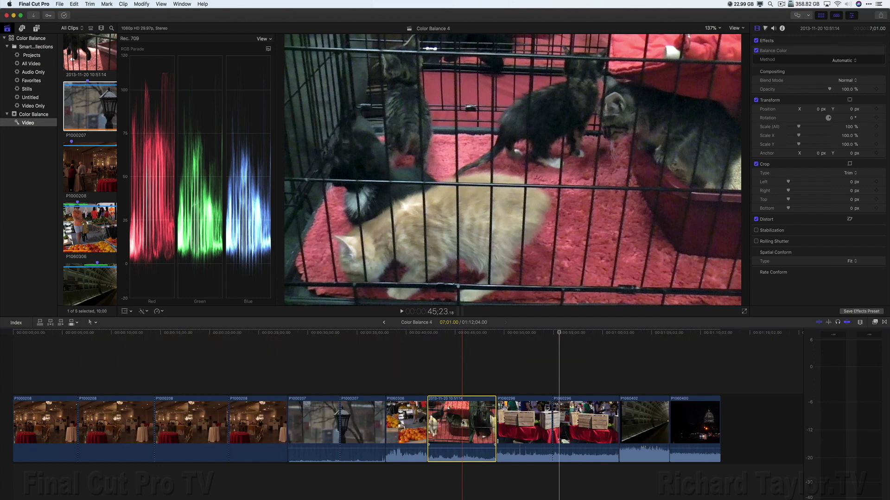
click(317, 402)
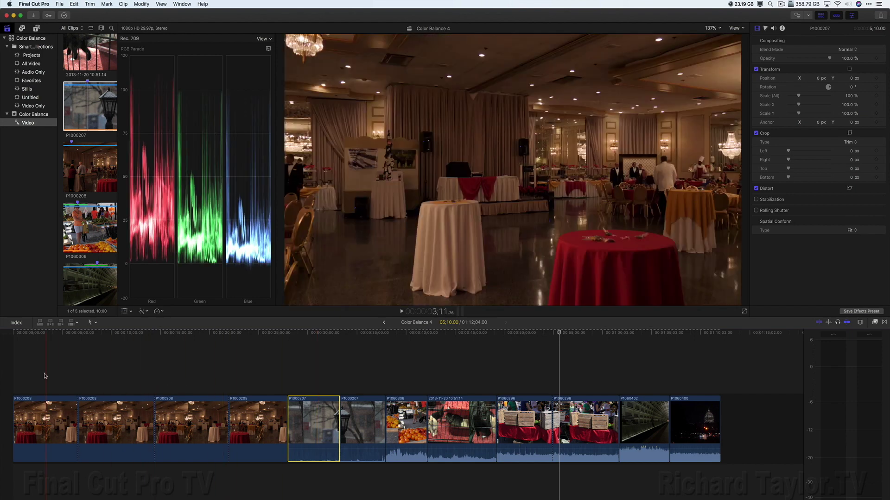
Inspect three P1000208 banquet clips, then select the second P1000207 lamp clip instead
drag(46, 374, 247, 432)
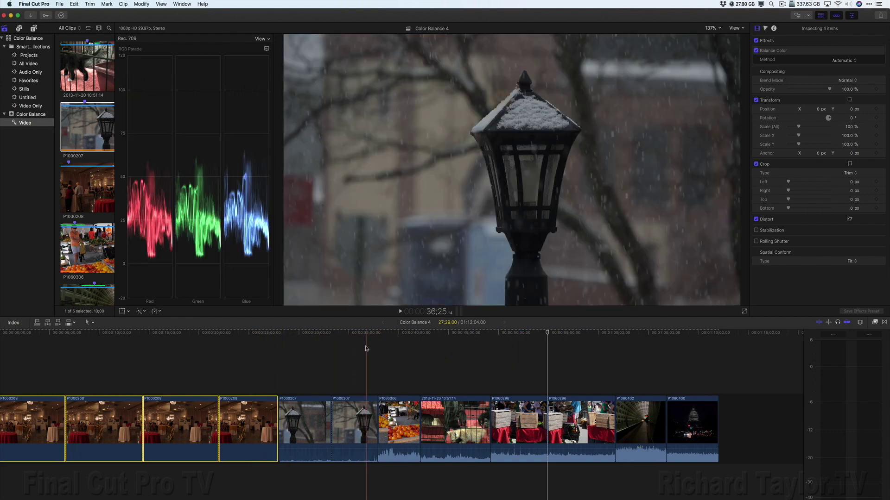
click(358, 359)
click(360, 411)
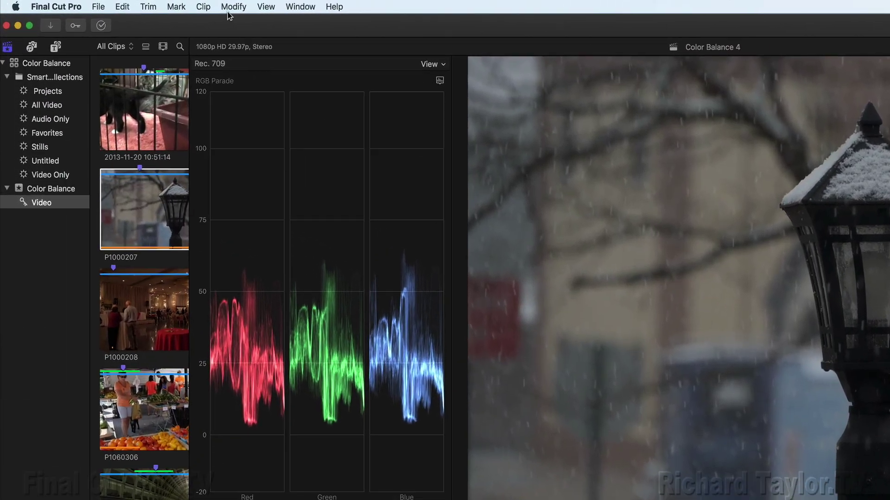
Start Match Color on lamp clip P1000207 and preview market, subway and other reference frames
click(229, 8)
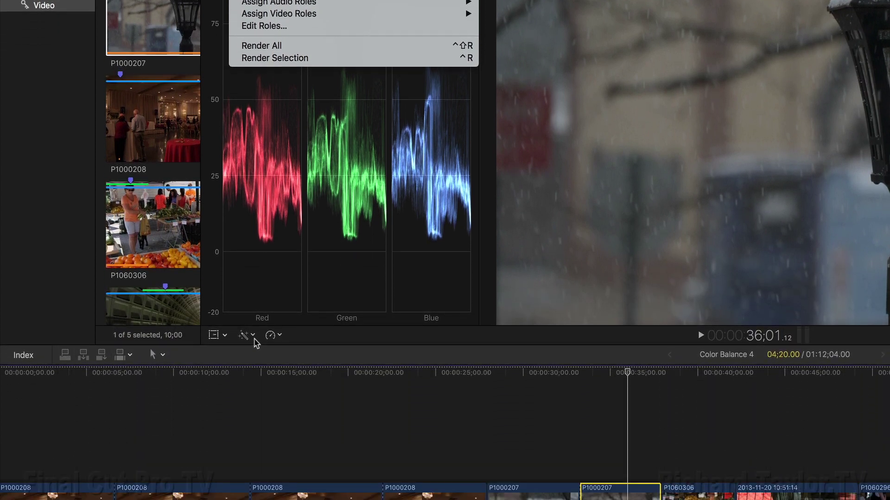
key(Escape)
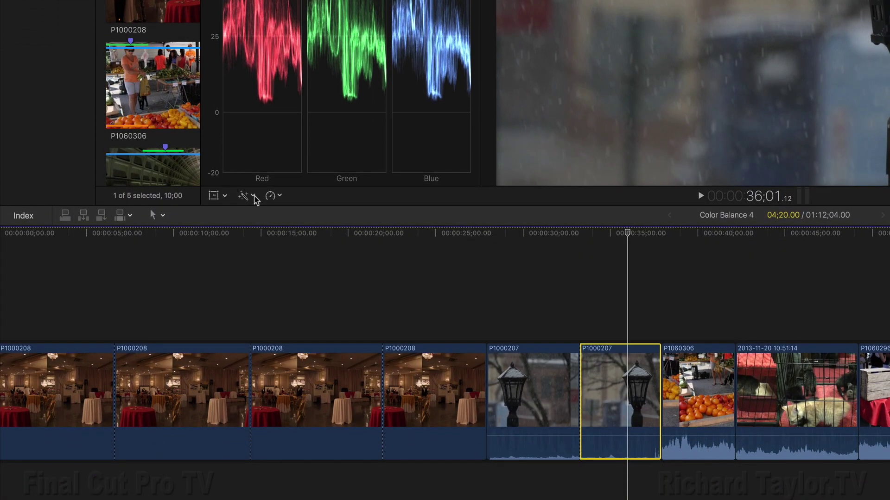
click(253, 219)
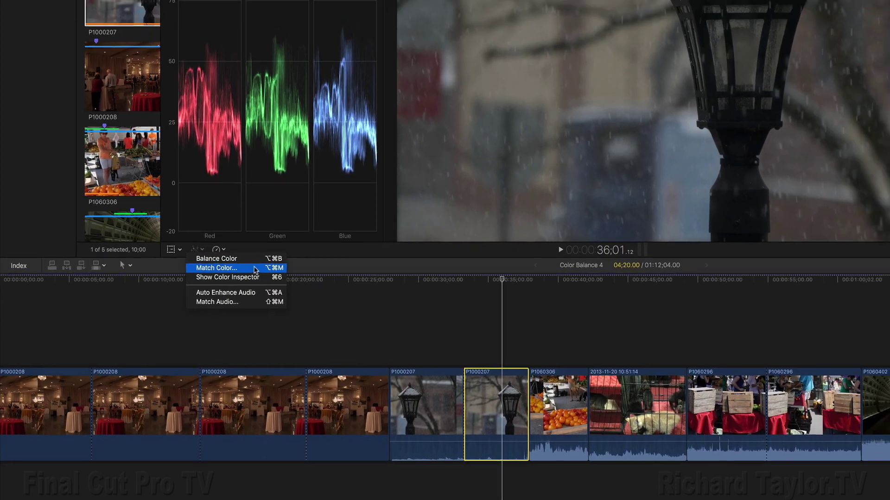
click(318, 219)
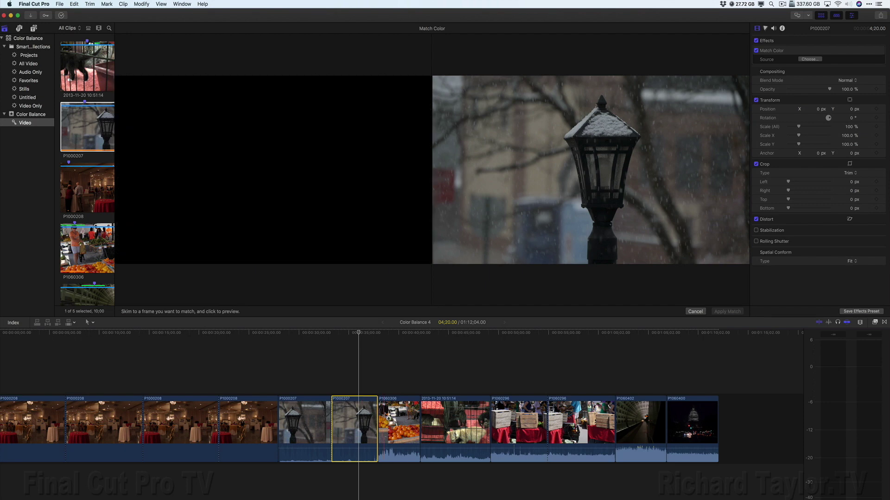
click(402, 407)
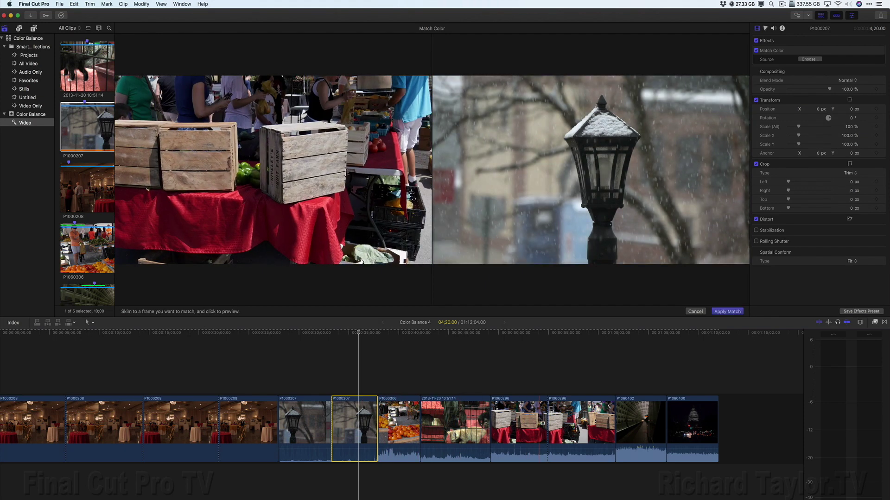
click(642, 419)
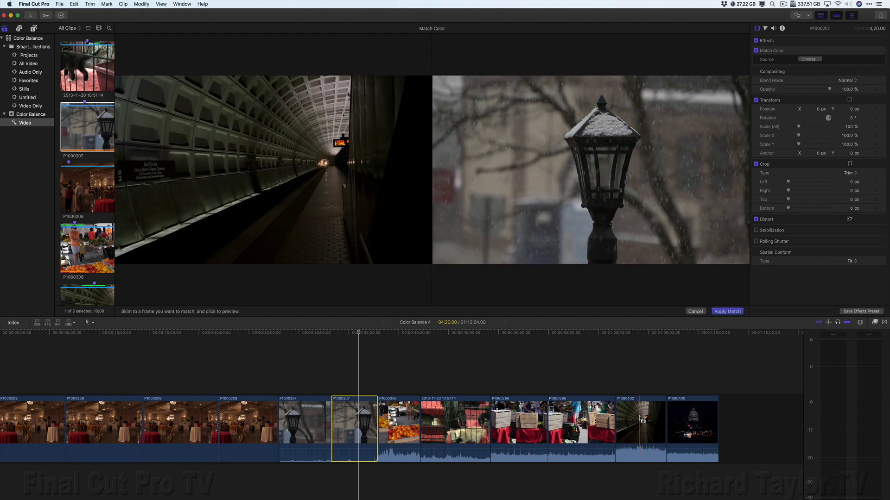
click(671, 420)
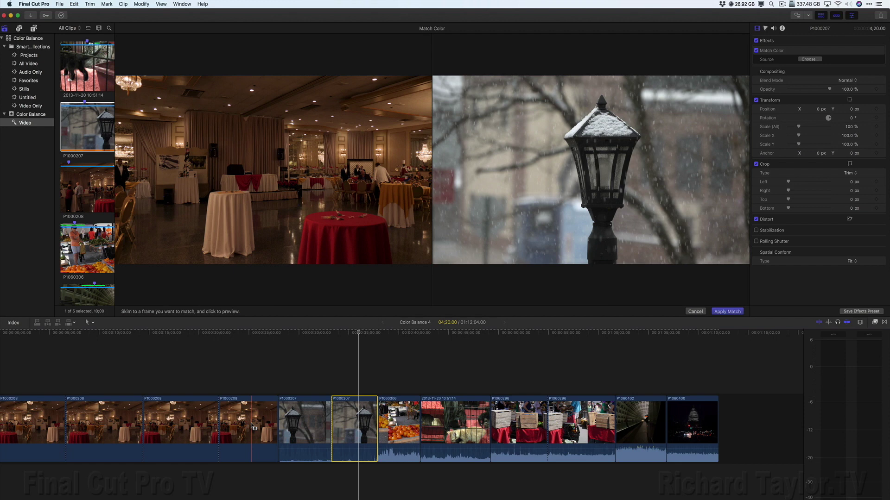
Apply the match, add Balance Color to the lamp clip, and toggle Match Color to compare
click(727, 309)
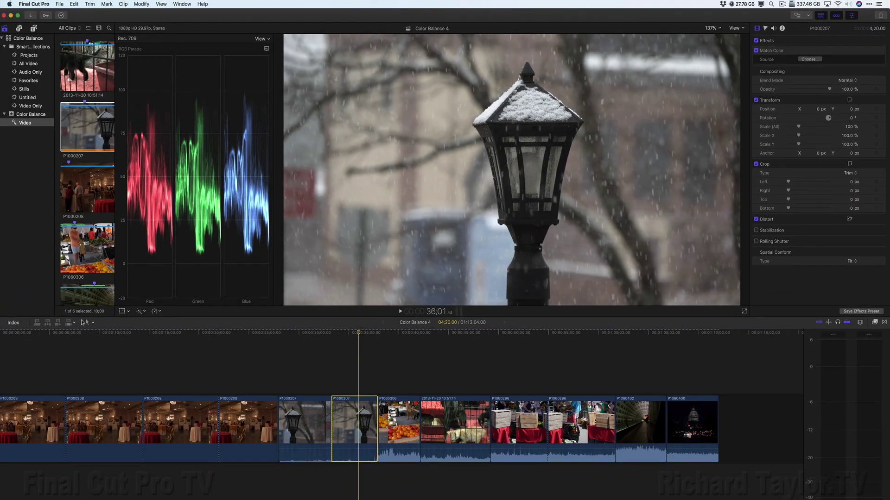
click(143, 311)
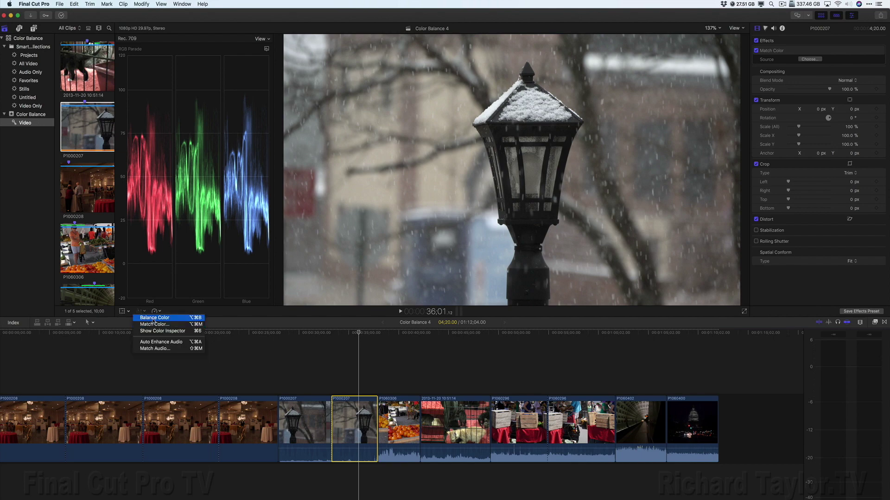
click(154, 318)
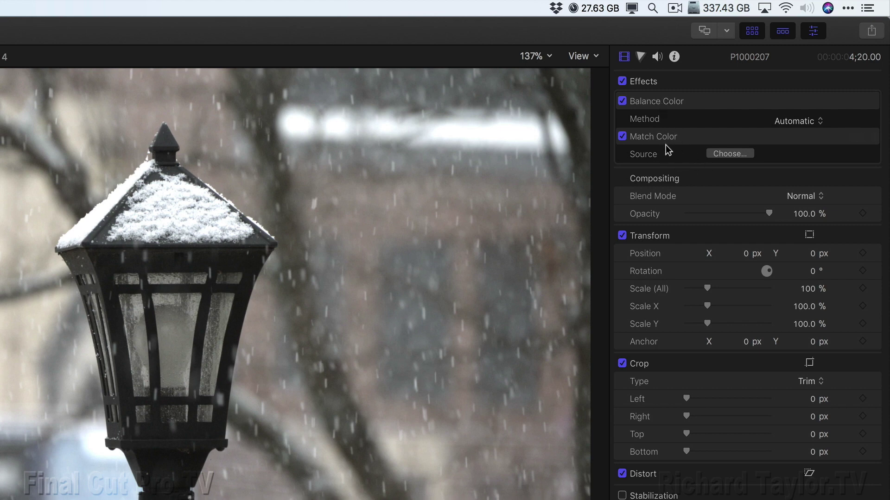
click(623, 137)
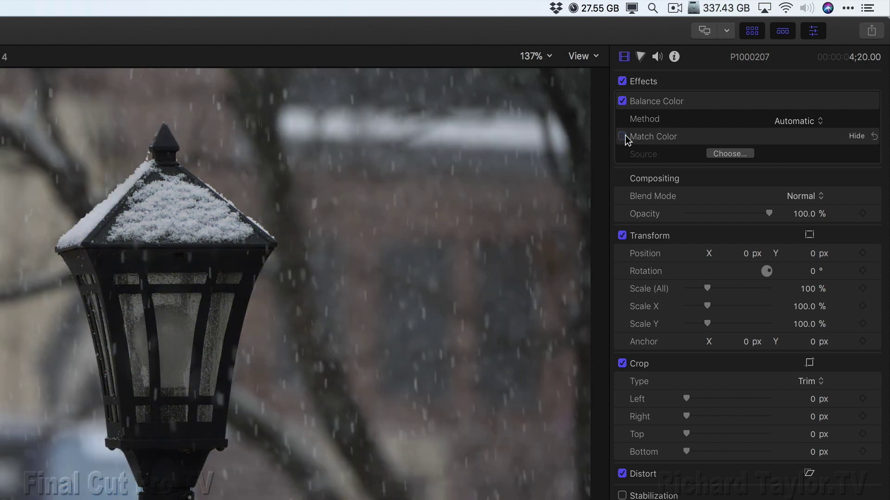
click(623, 137)
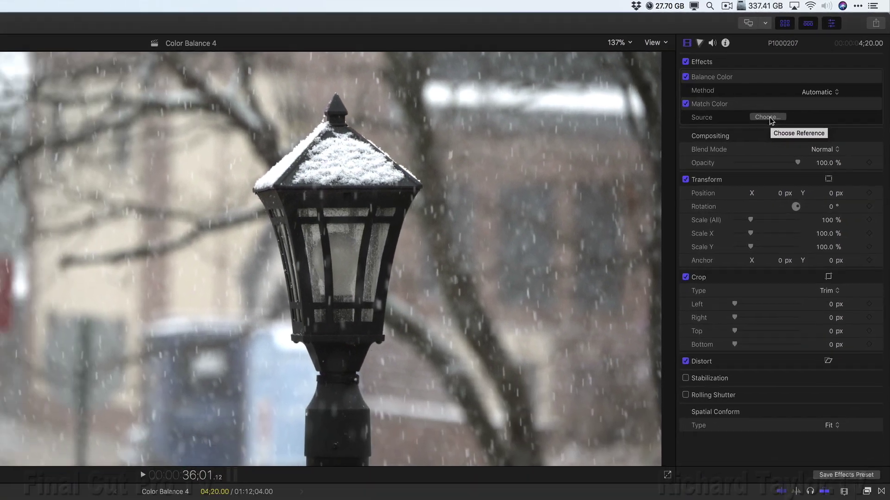
Rematch the lamp clip's colours to the market frame with wooden crates
click(767, 117)
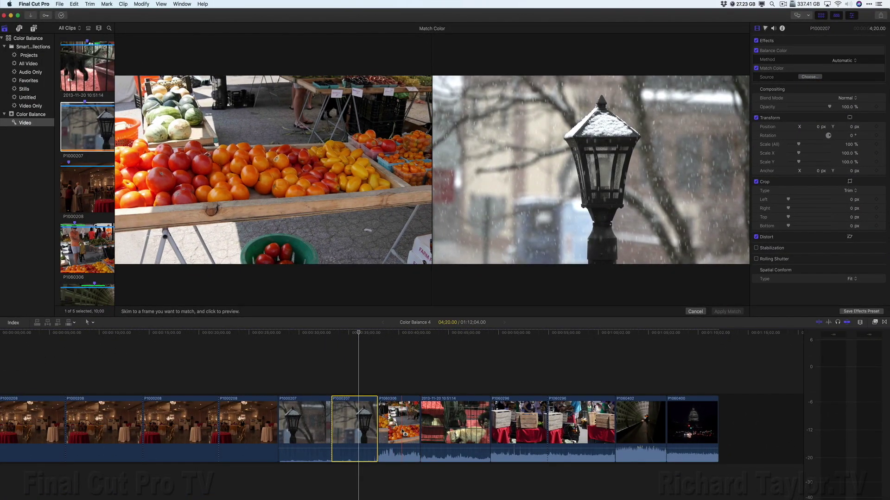
click(410, 431)
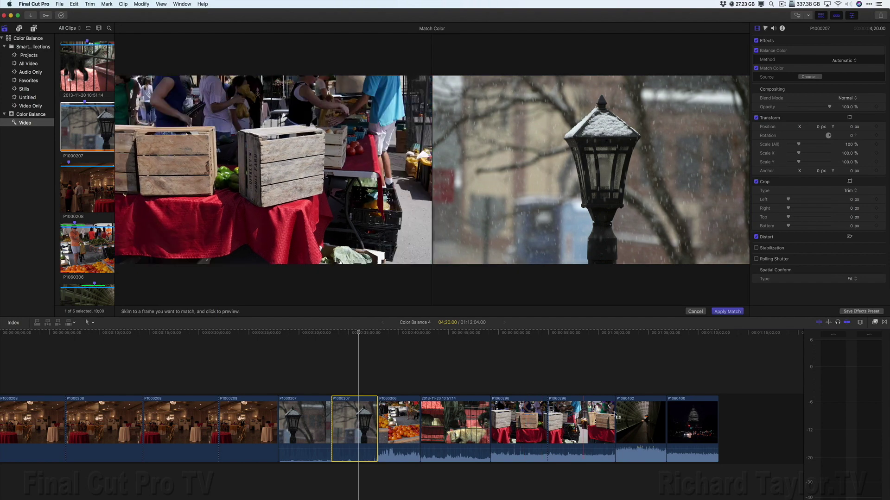
click(727, 312)
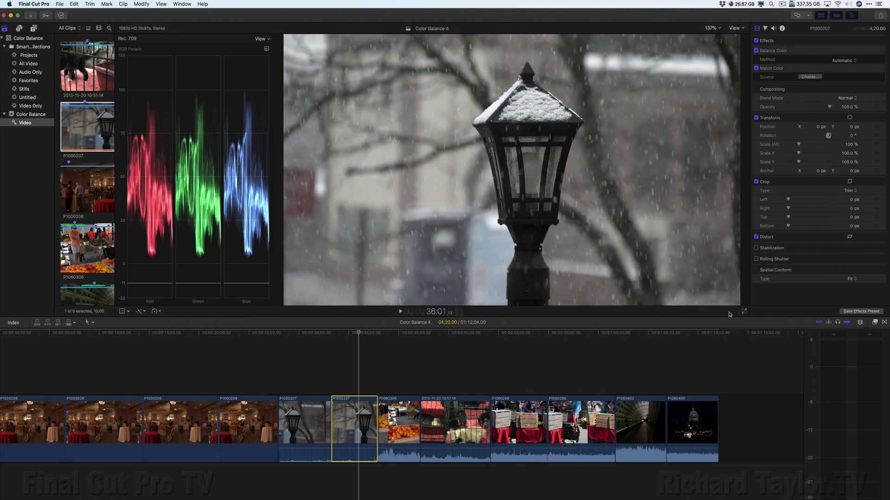